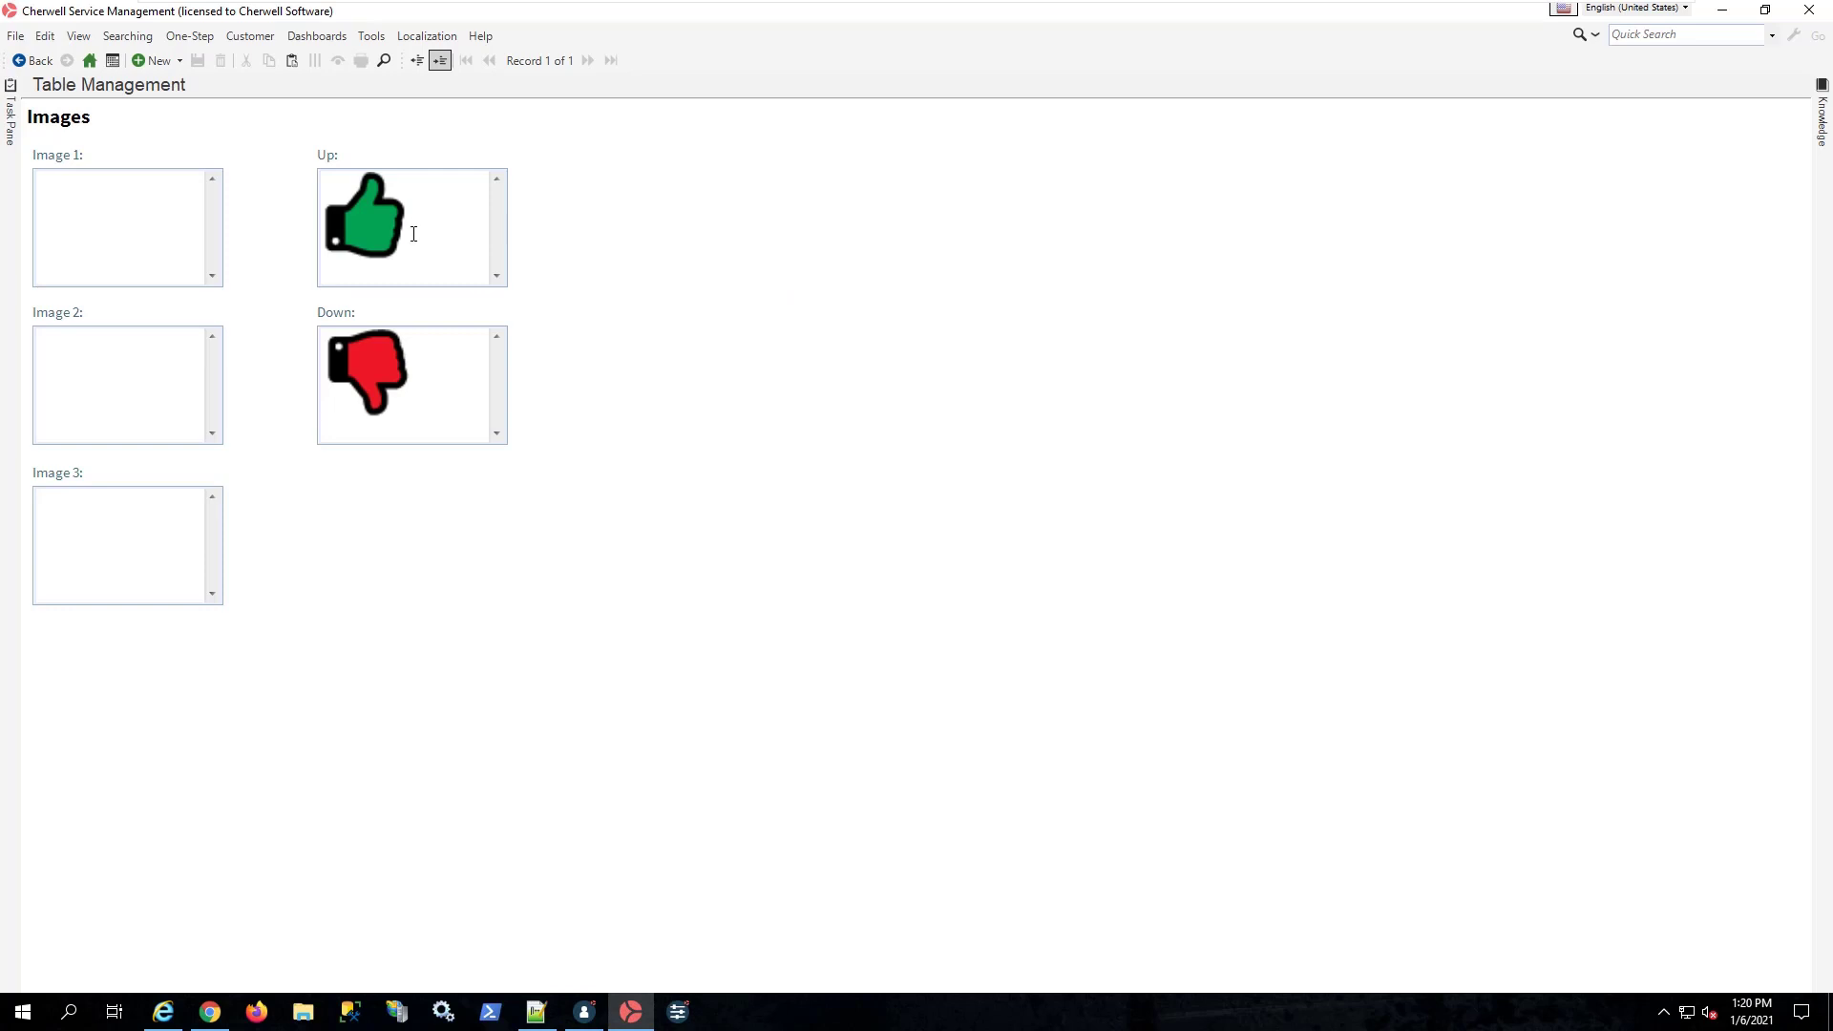
drag(412, 232, 428, 242)
click(386, 231)
click(369, 373)
click(434, 405)
Step: Run the recently used Images One-Step named Copy of Example on the current record
click(188, 35)
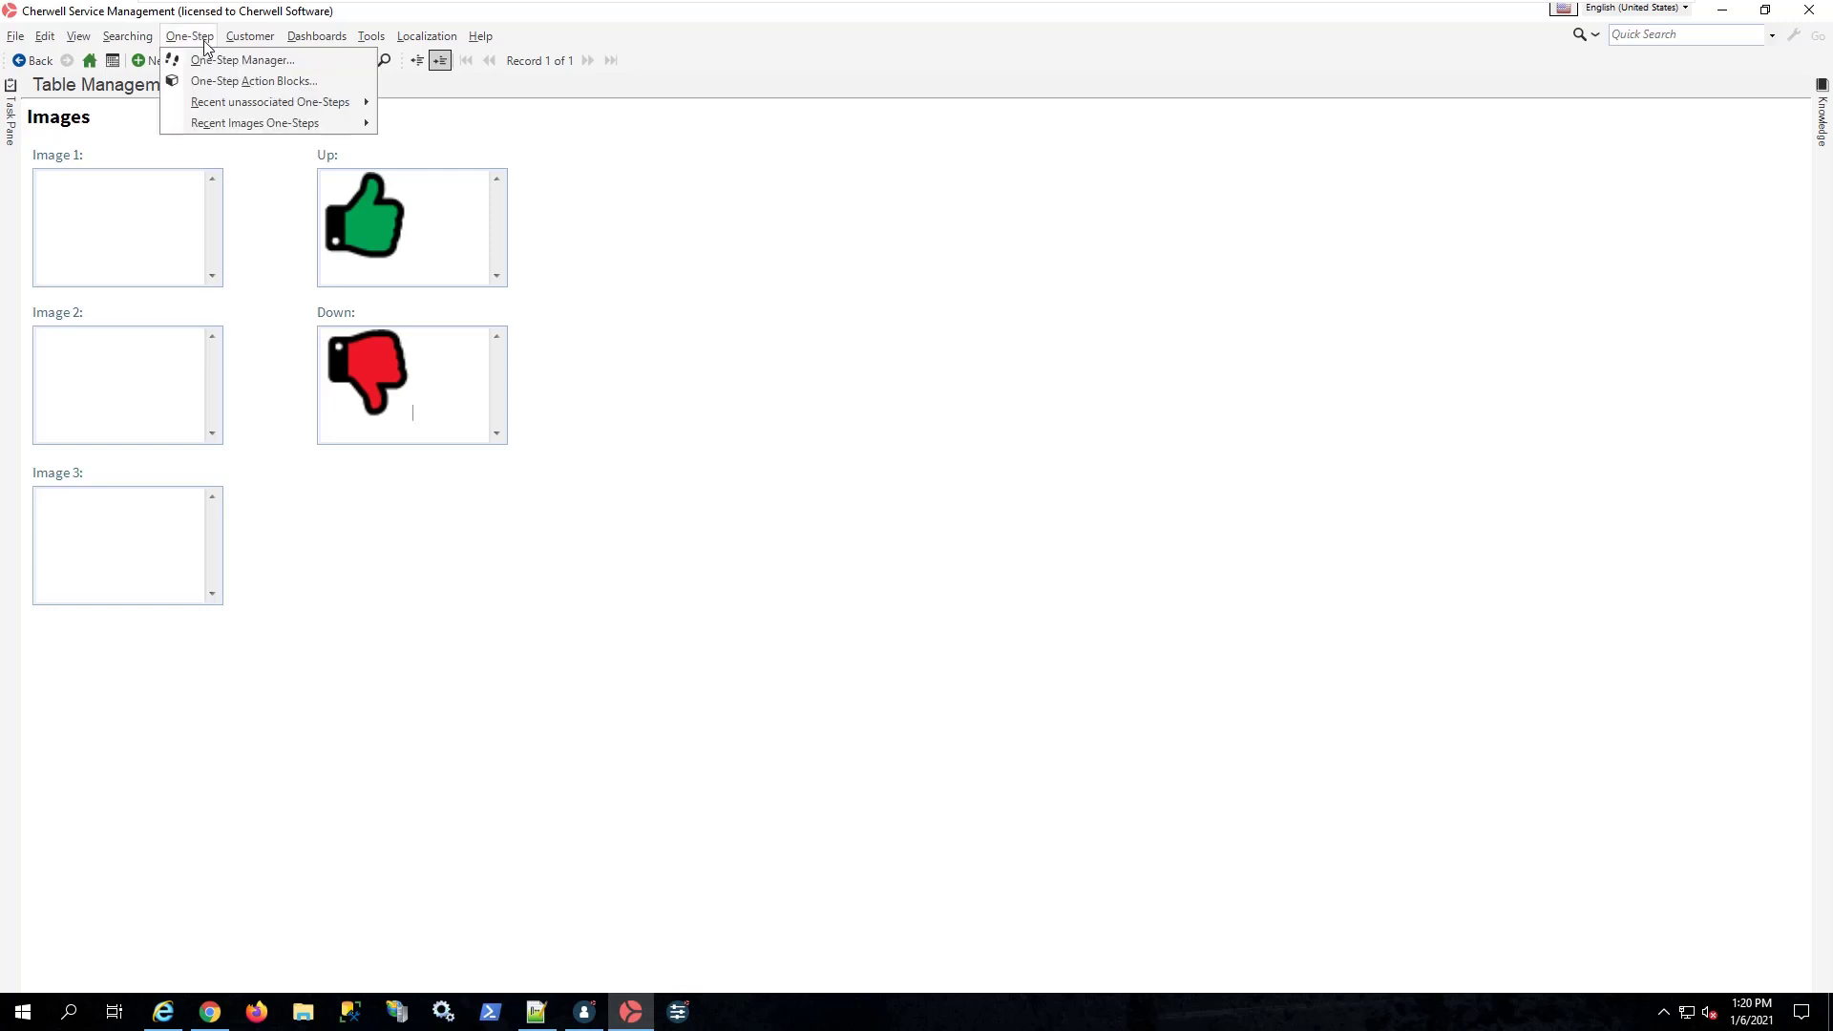
mouse_move(265, 128)
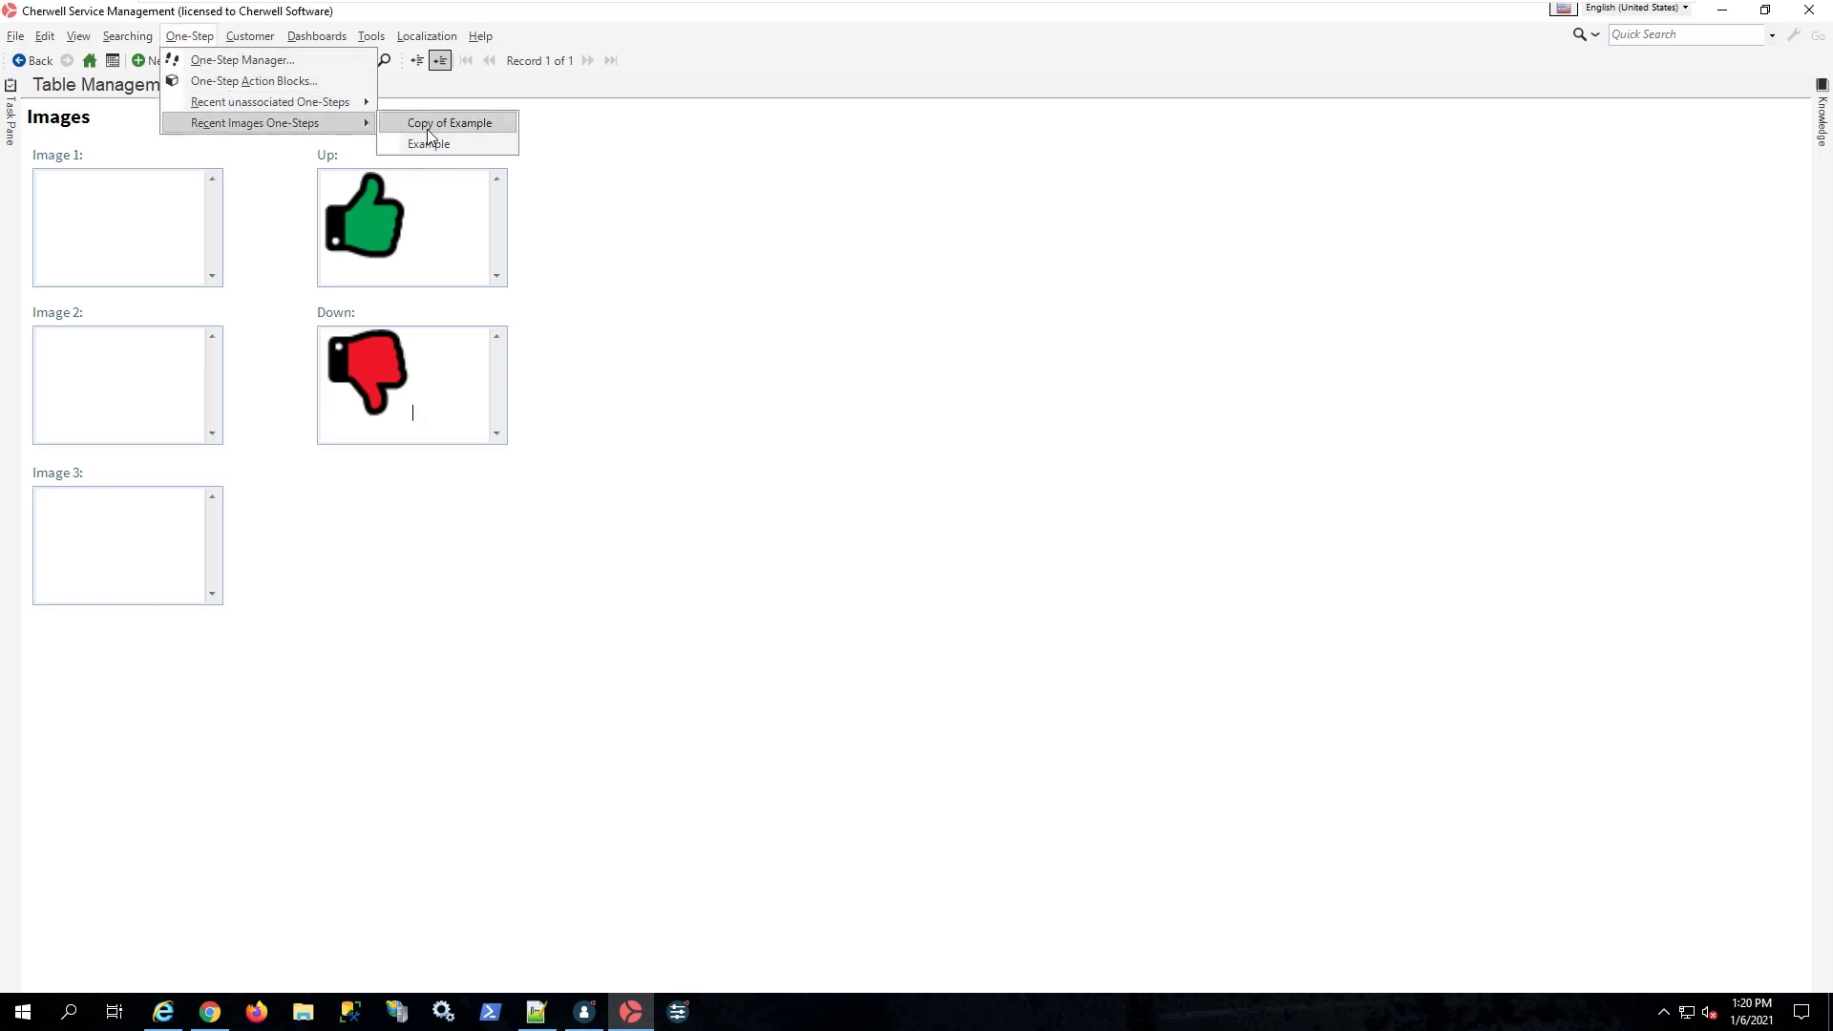
click(424, 124)
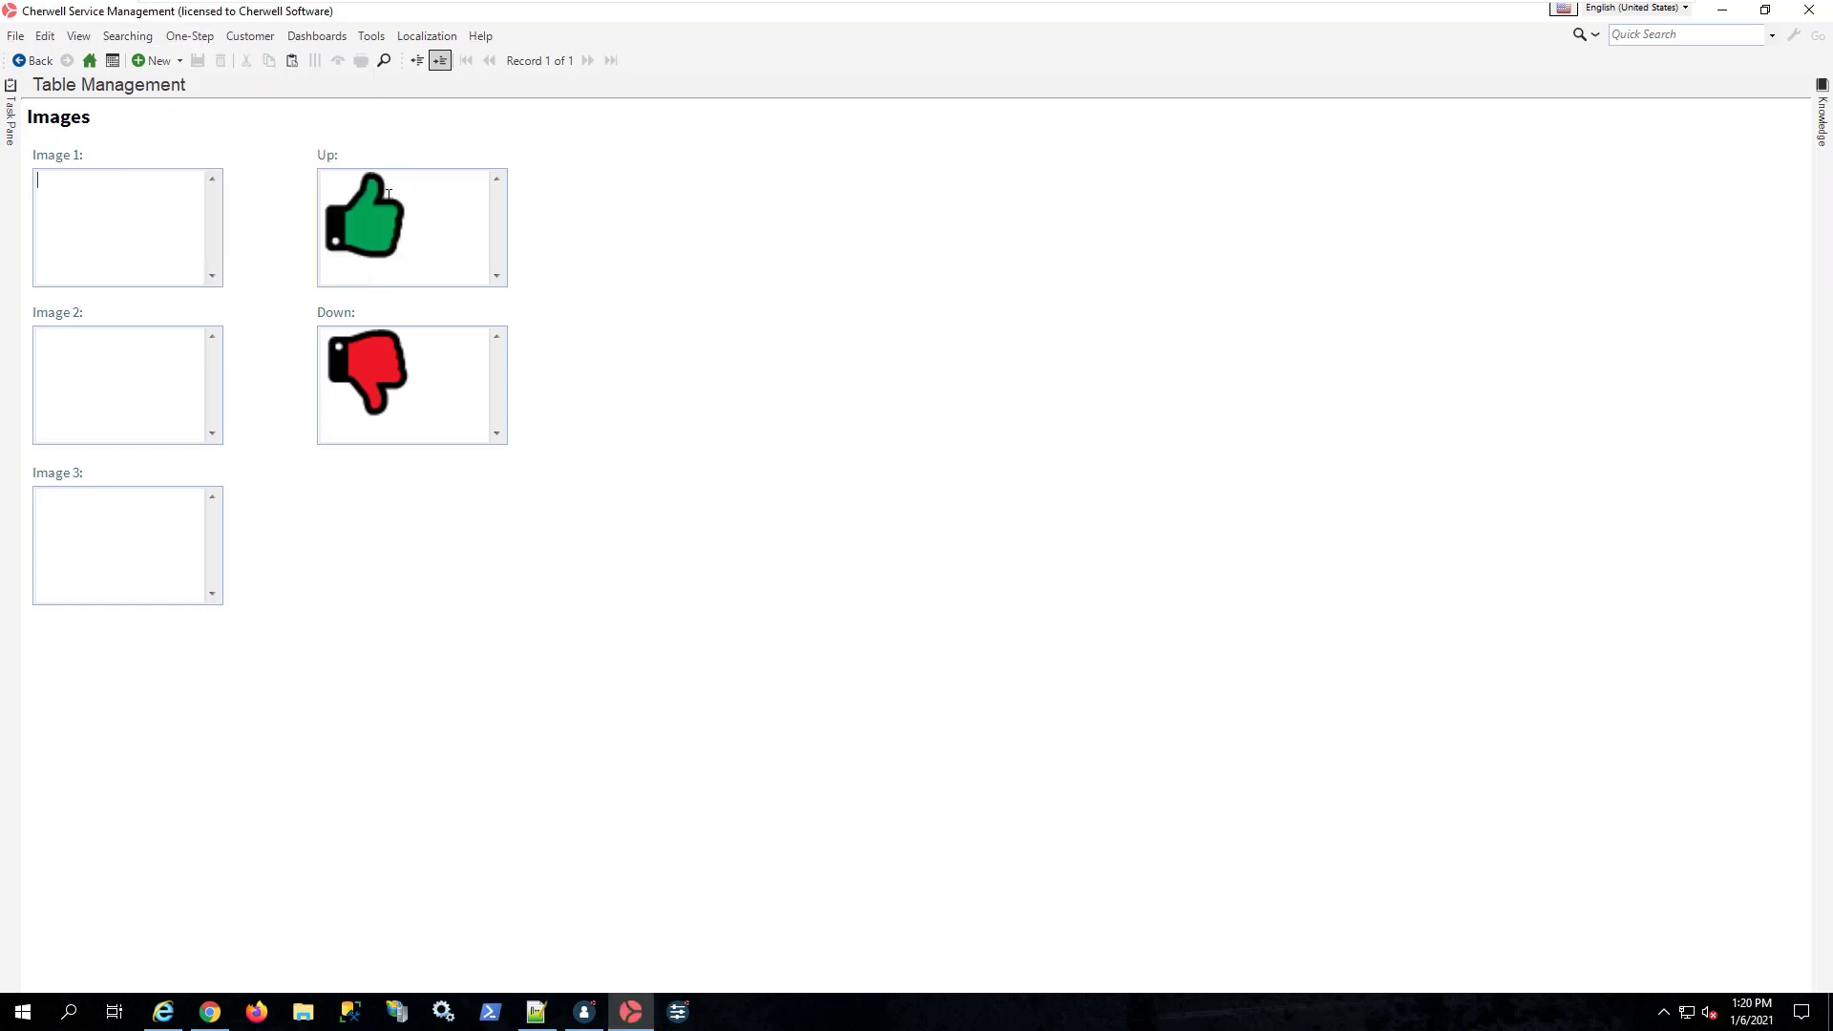
Step: Add the text "ss" beside the thumb pictures in the Up and Down fields and save the record
click(429, 225)
text(ssss)
click(197, 61)
Step: Run Copy of Example again to fill the three image fields from the edited Up and Down fields
click(211, 45)
mouse_move(325, 121)
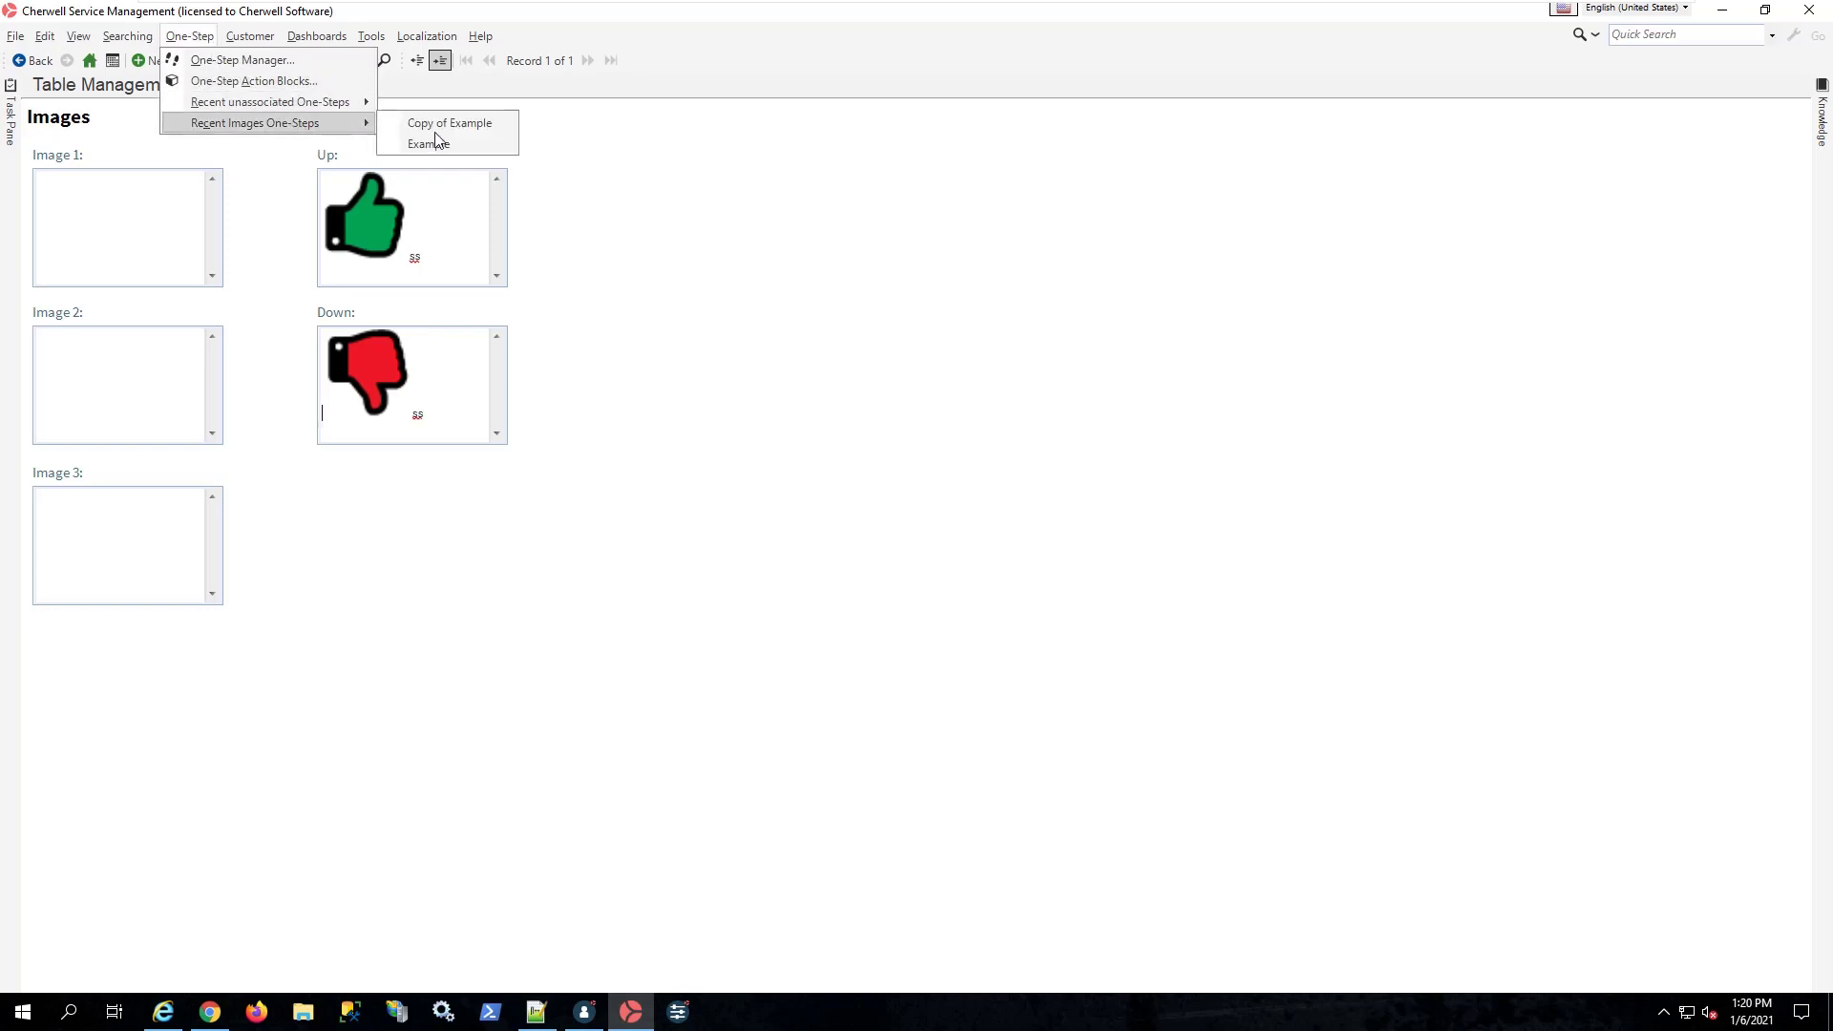
click(450, 131)
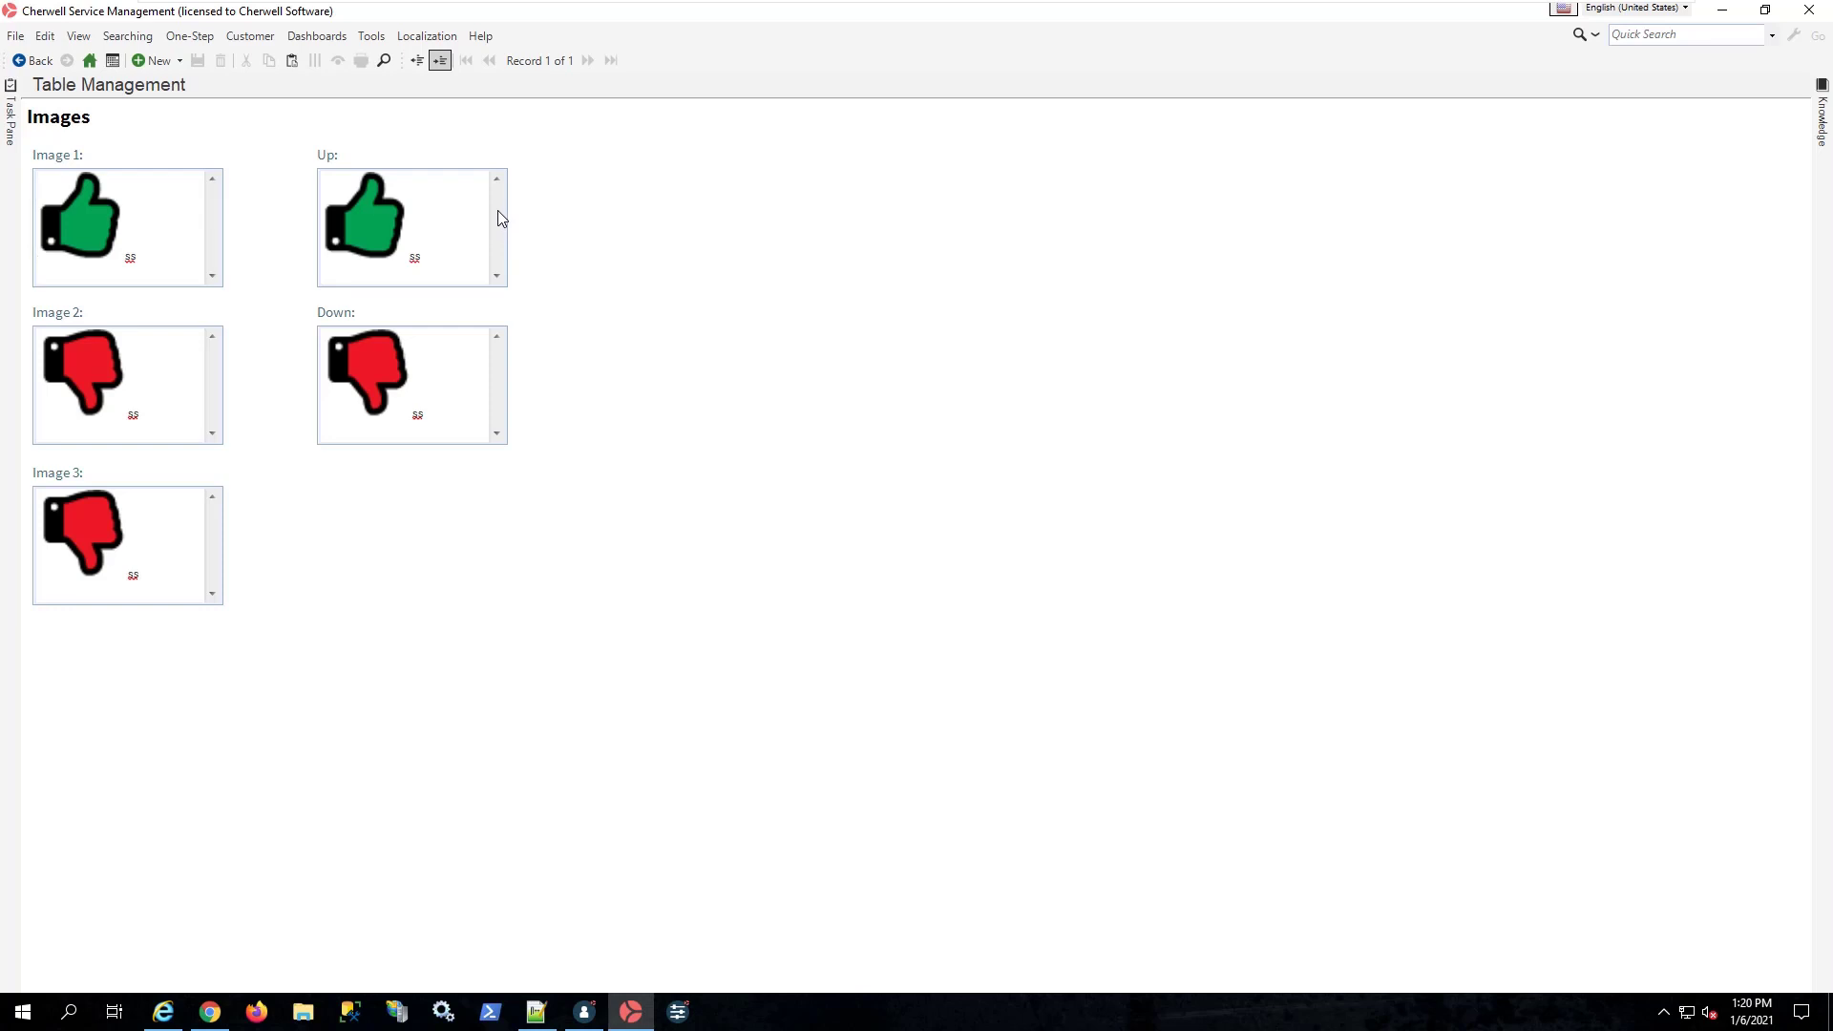
Step: Open the Up field in the rich text zoom editor and set the color of its "ss" text to white
double_click(430, 211)
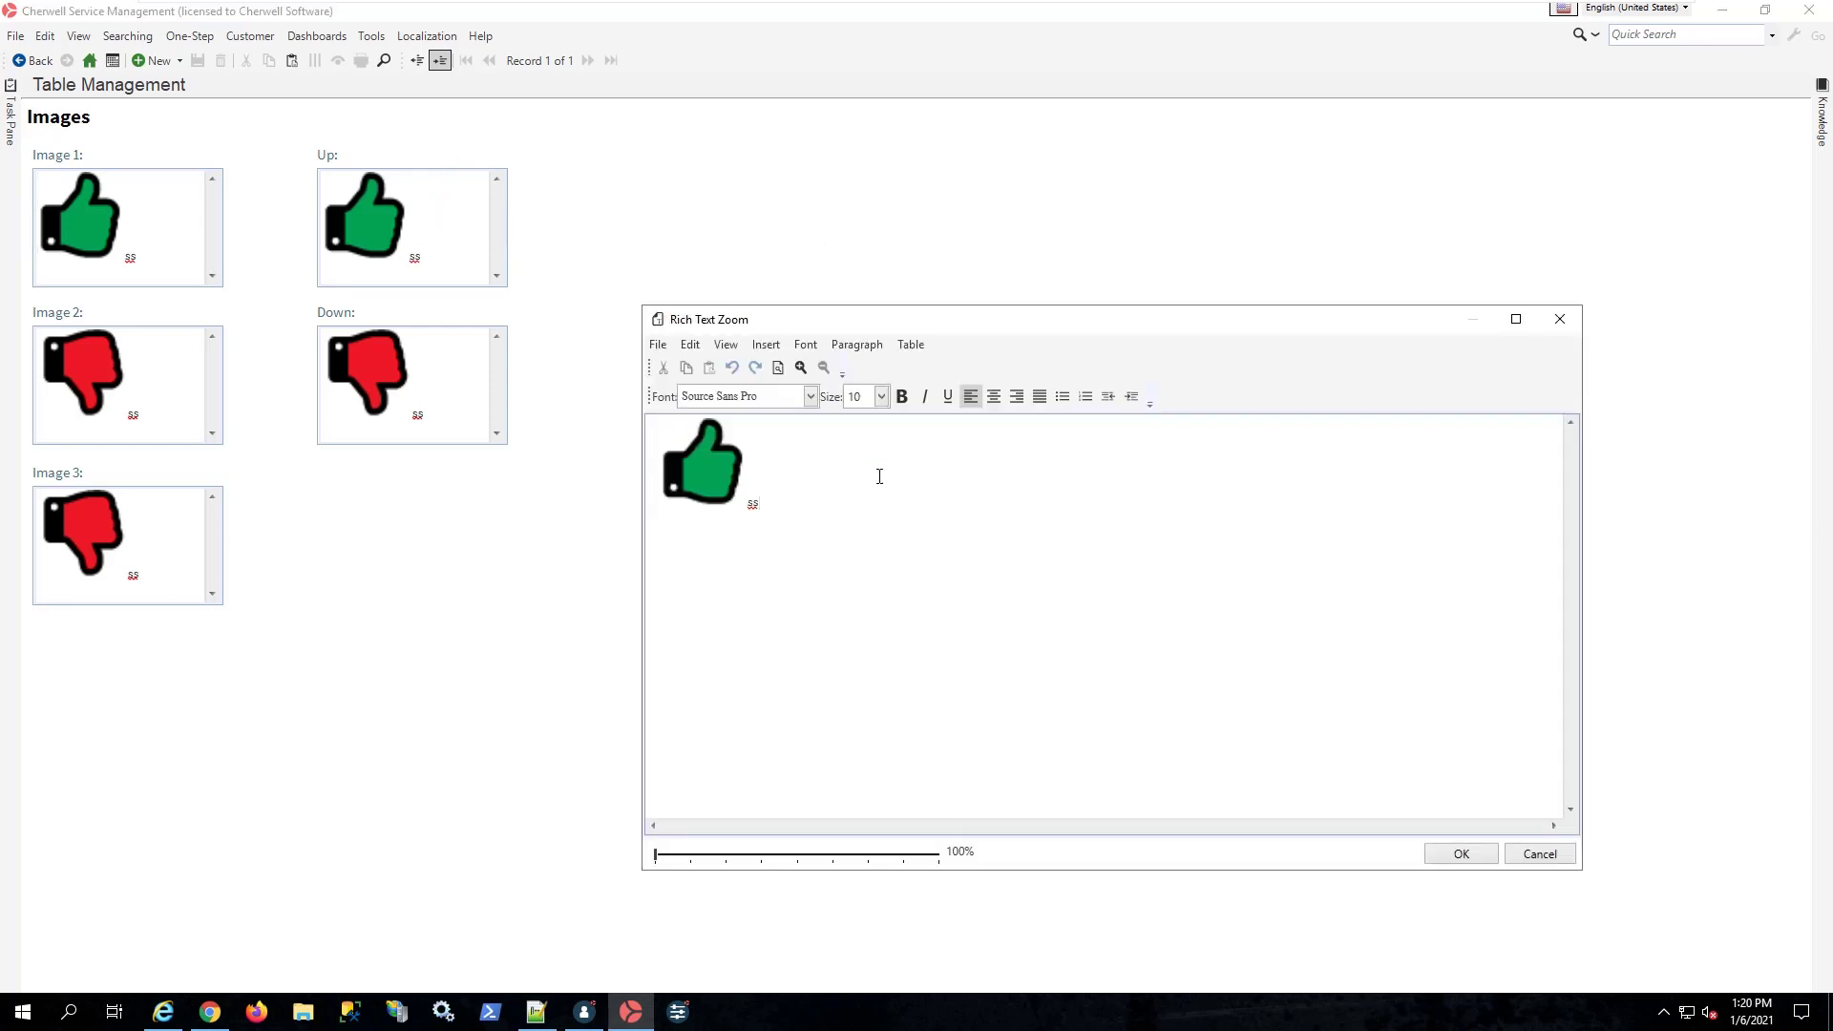
key(BackSpace)
double_click(753, 503)
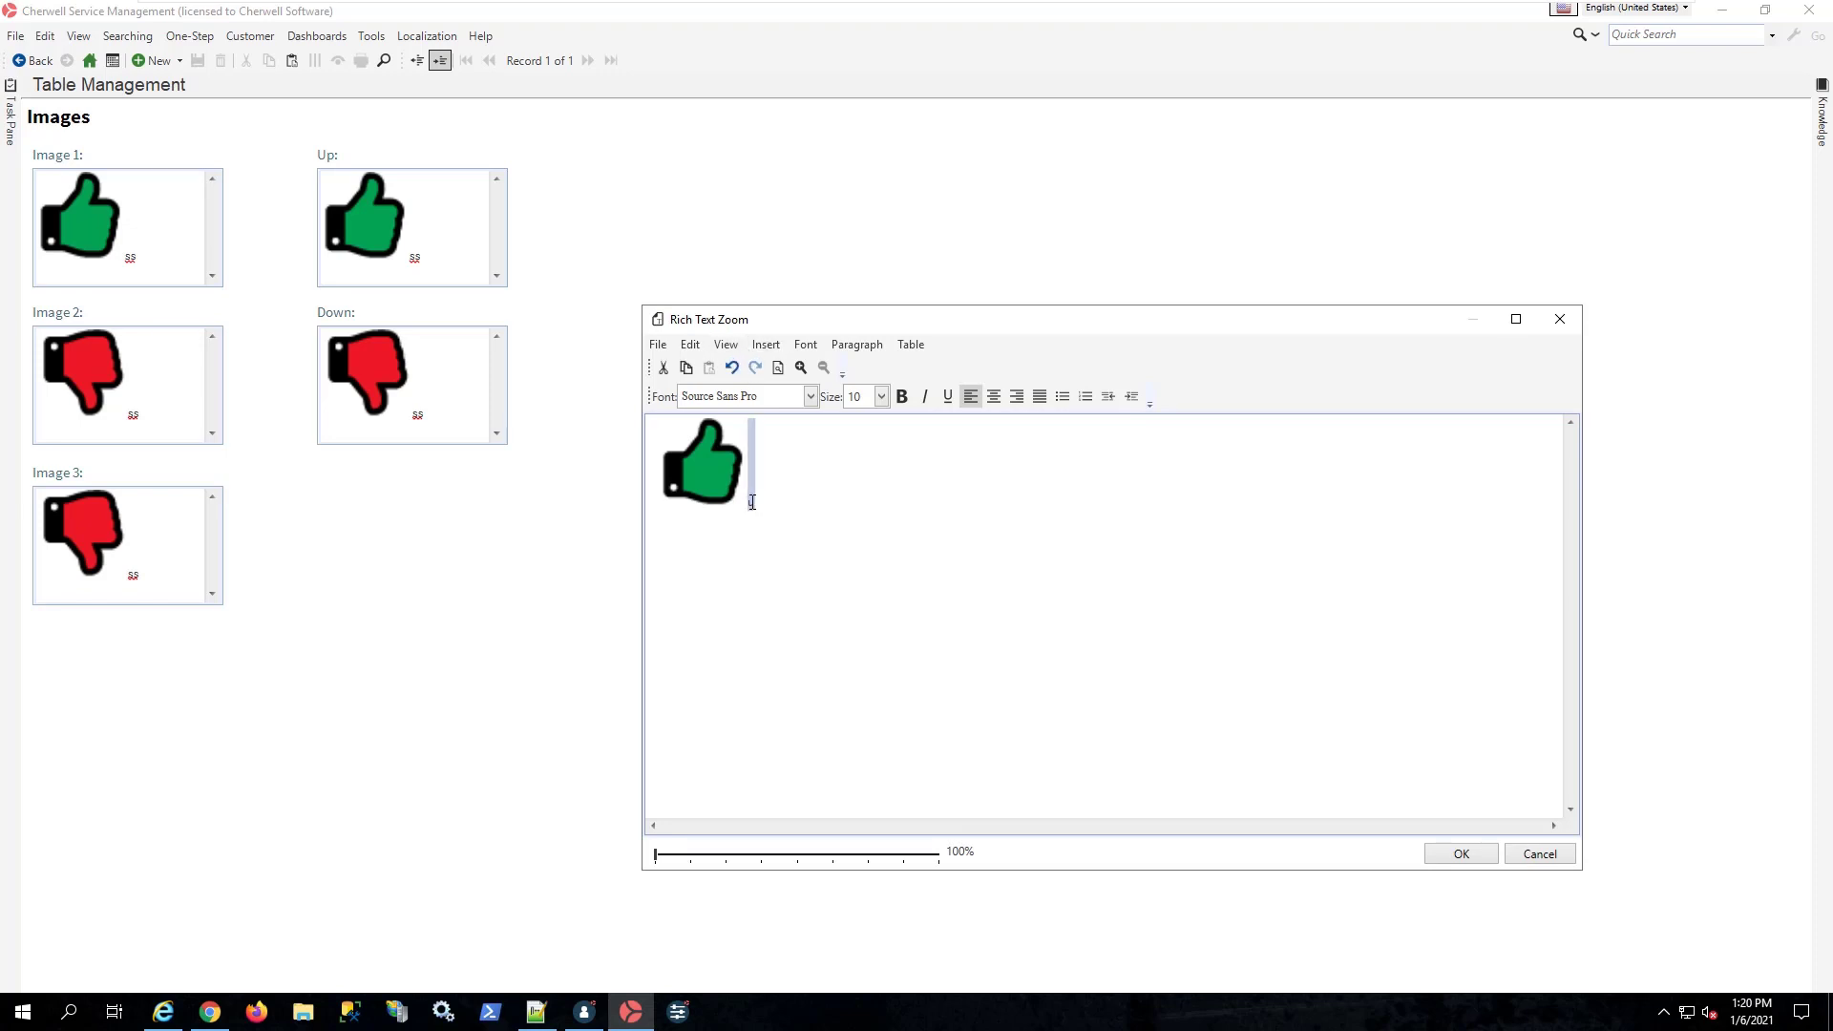
click(806, 344)
click(846, 544)
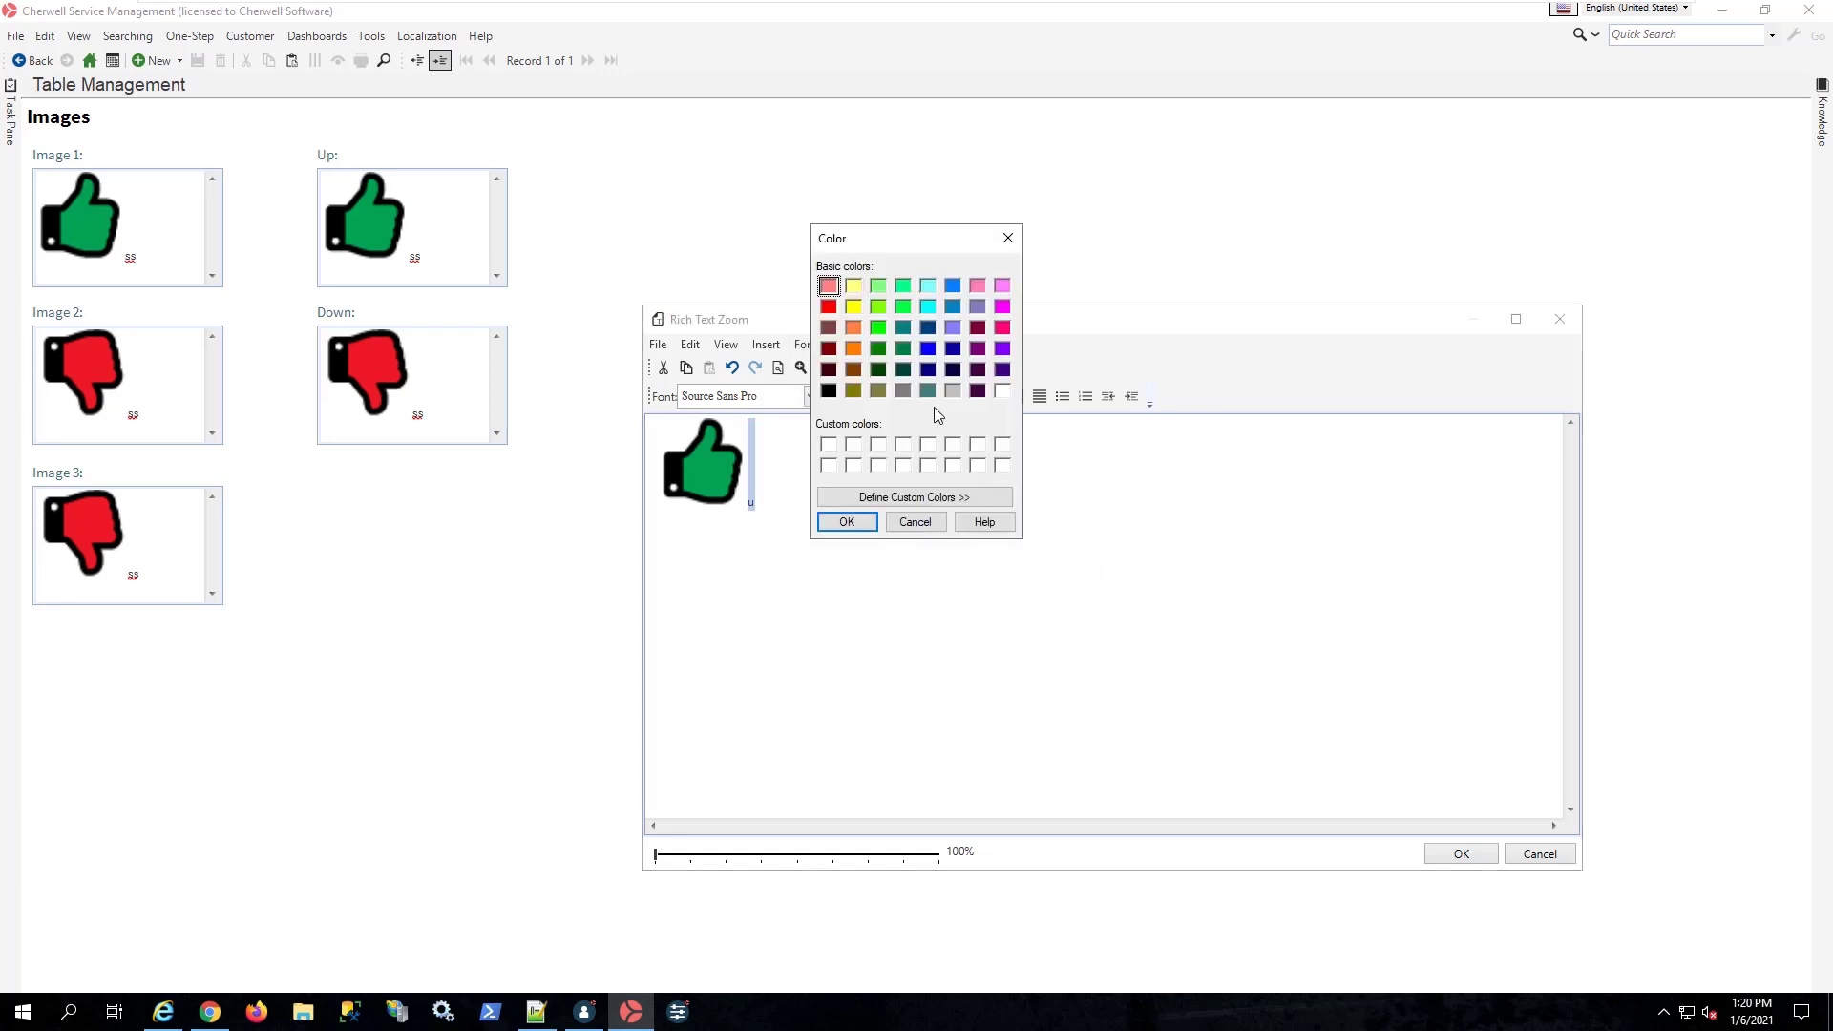
click(1002, 390)
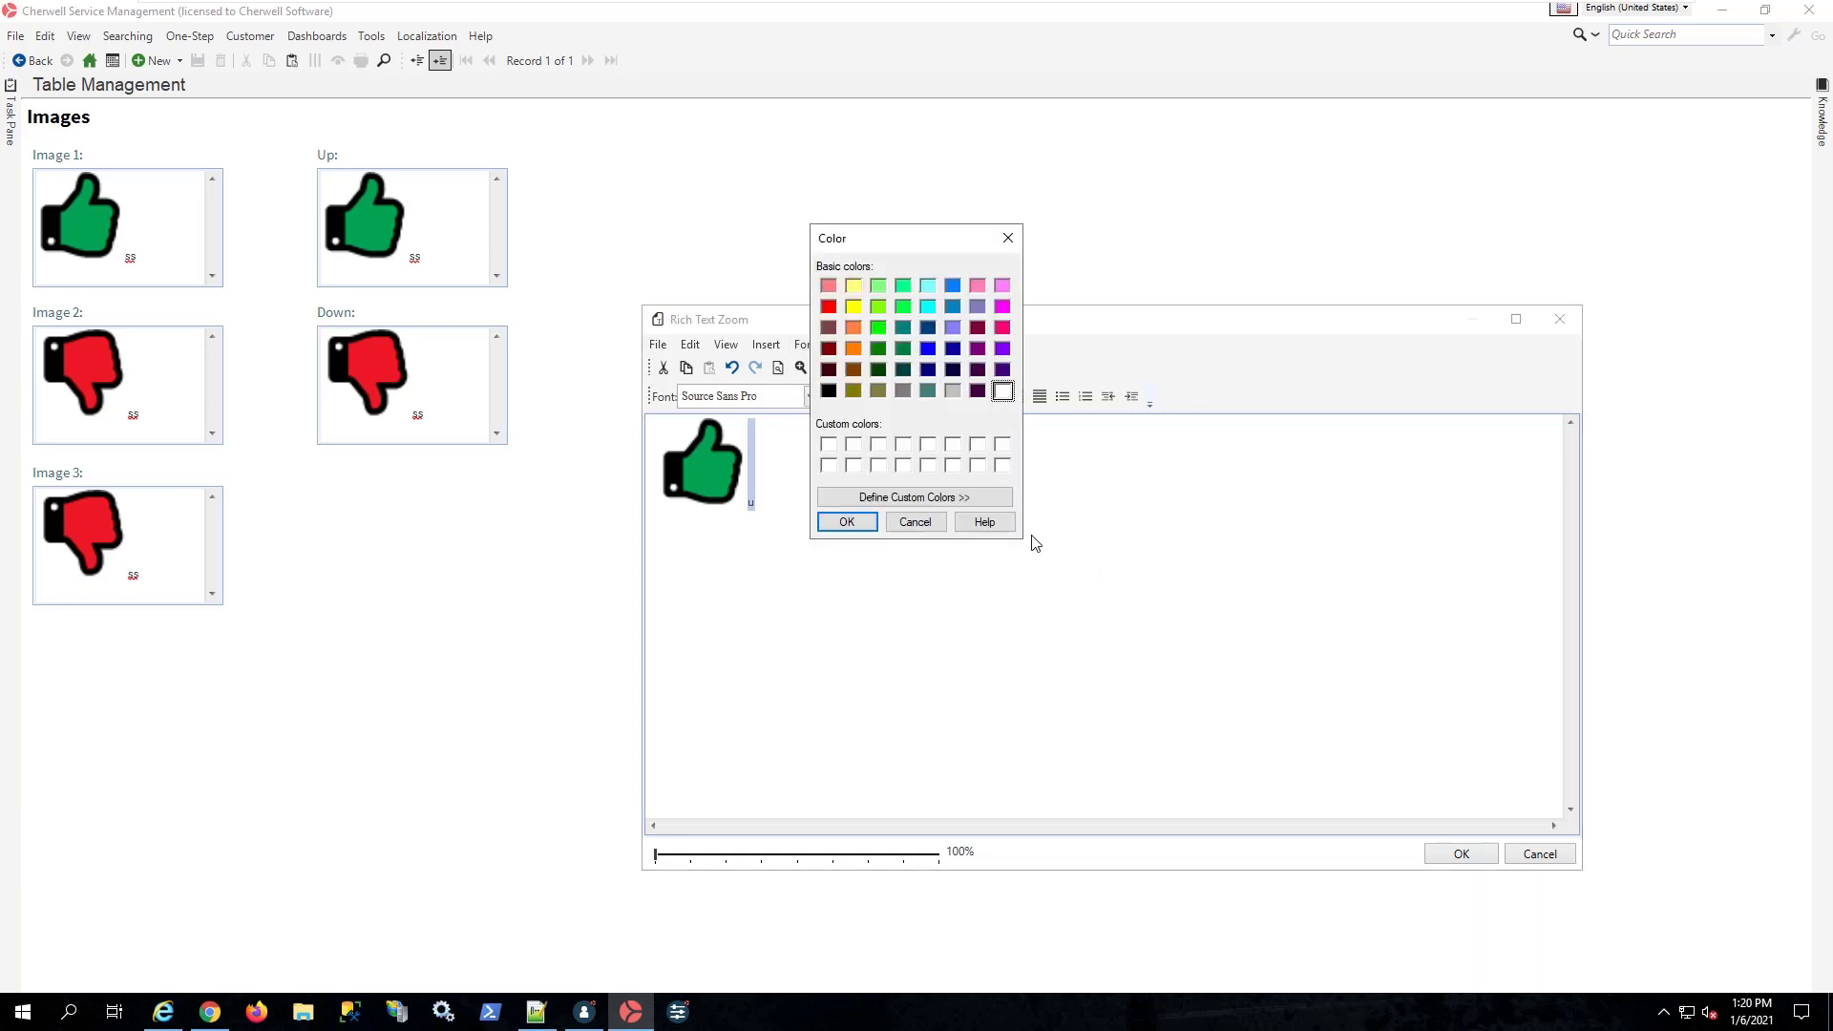
click(857, 524)
click(1461, 854)
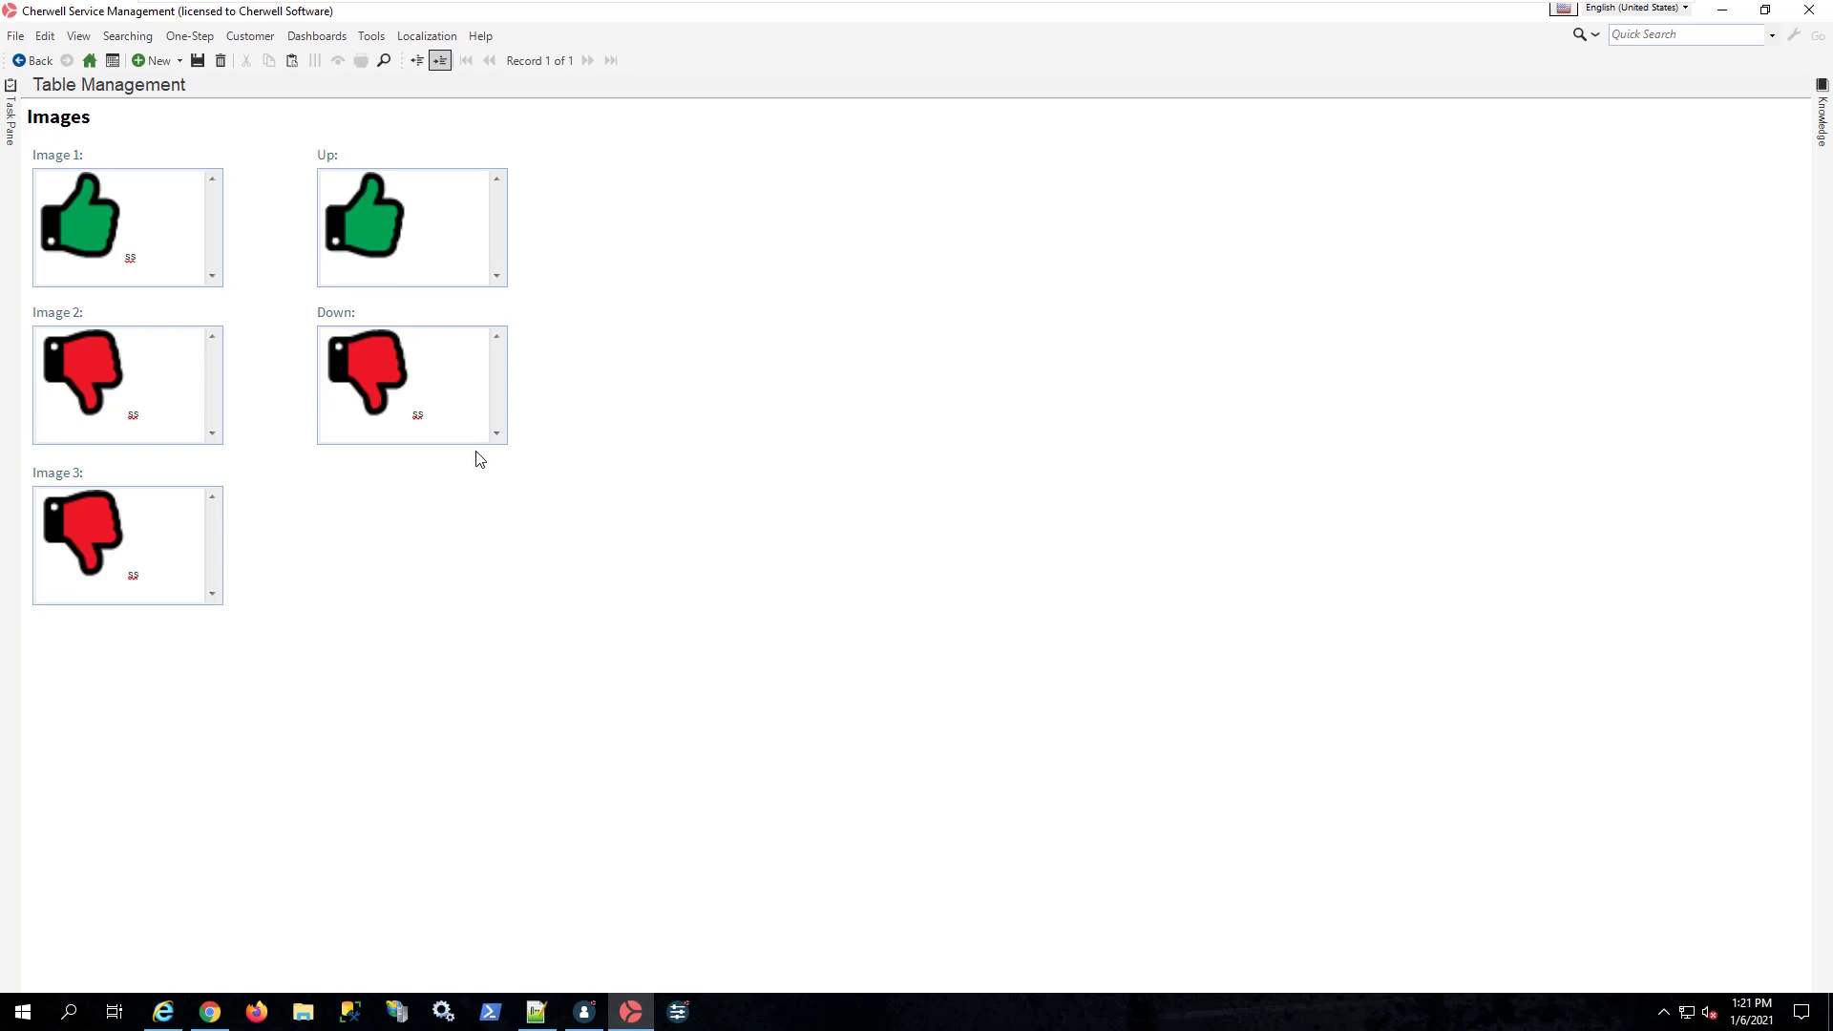
Step: Open the Down field in the rich text zoom editor and set the color of its "ss" text to white
double_click(442, 411)
drag(765, 503, 749, 504)
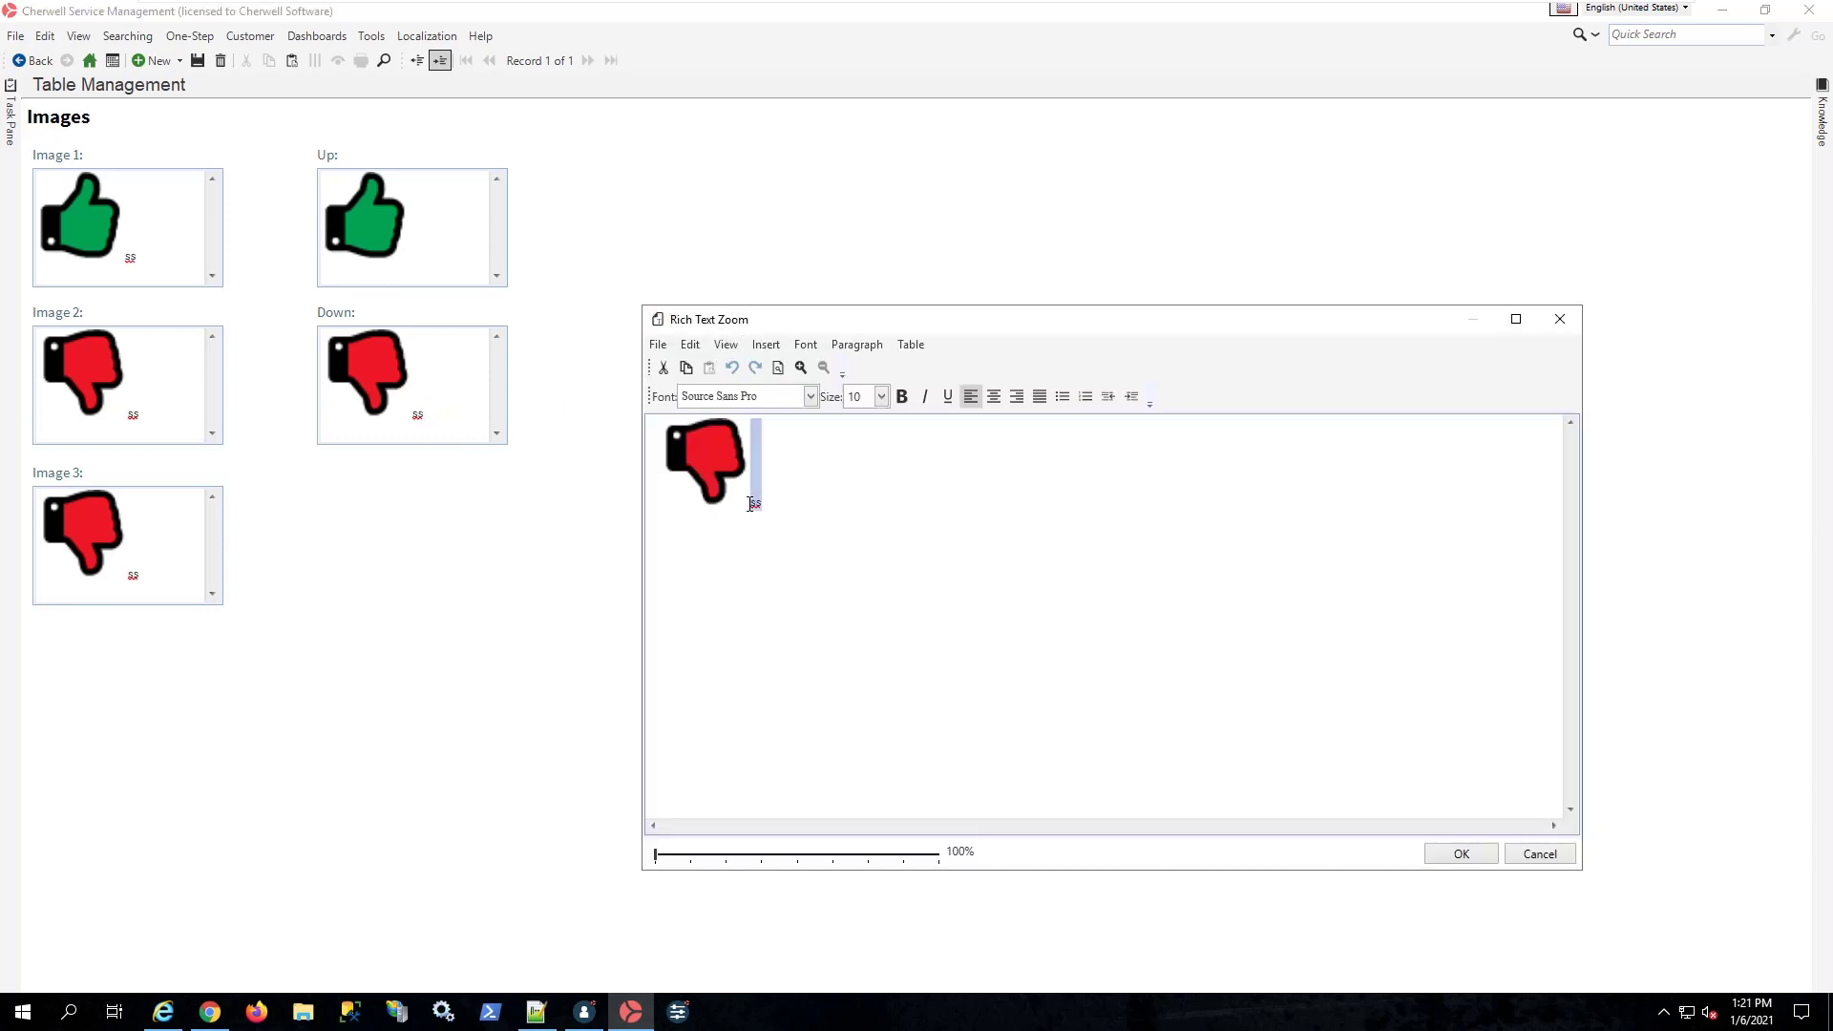
click(805, 344)
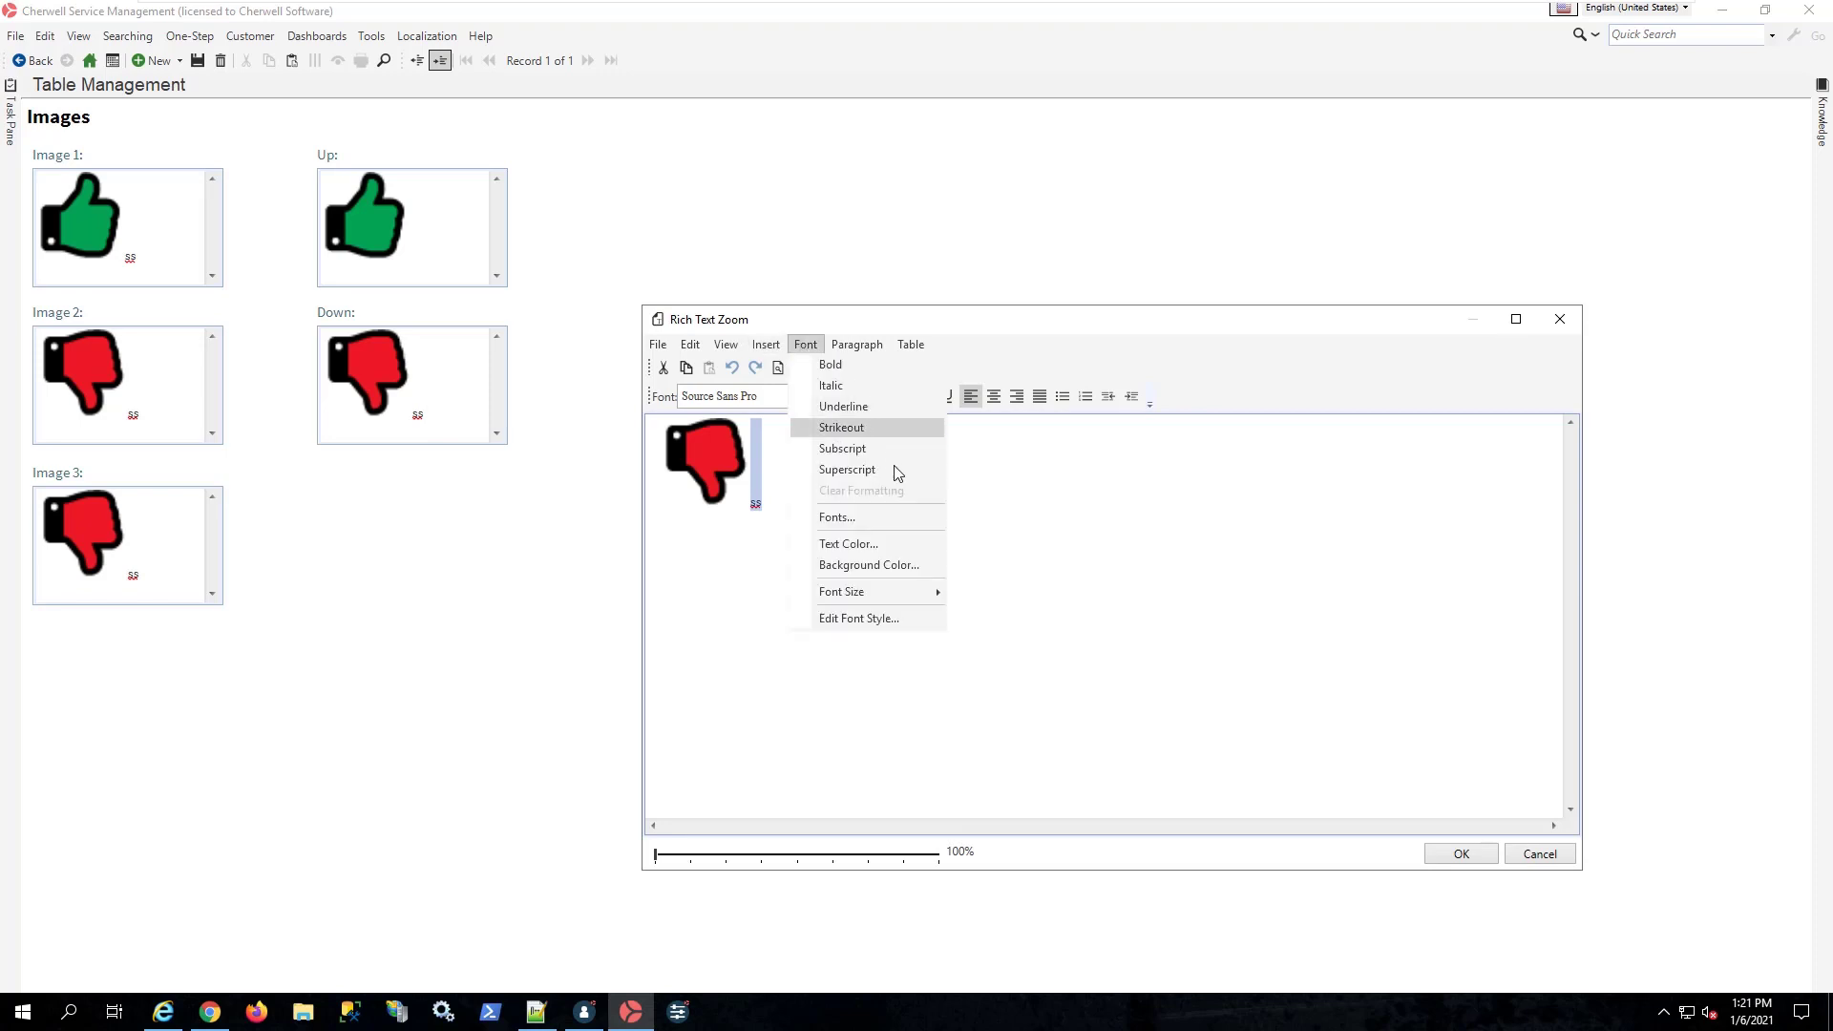
click(874, 543)
click(1002, 390)
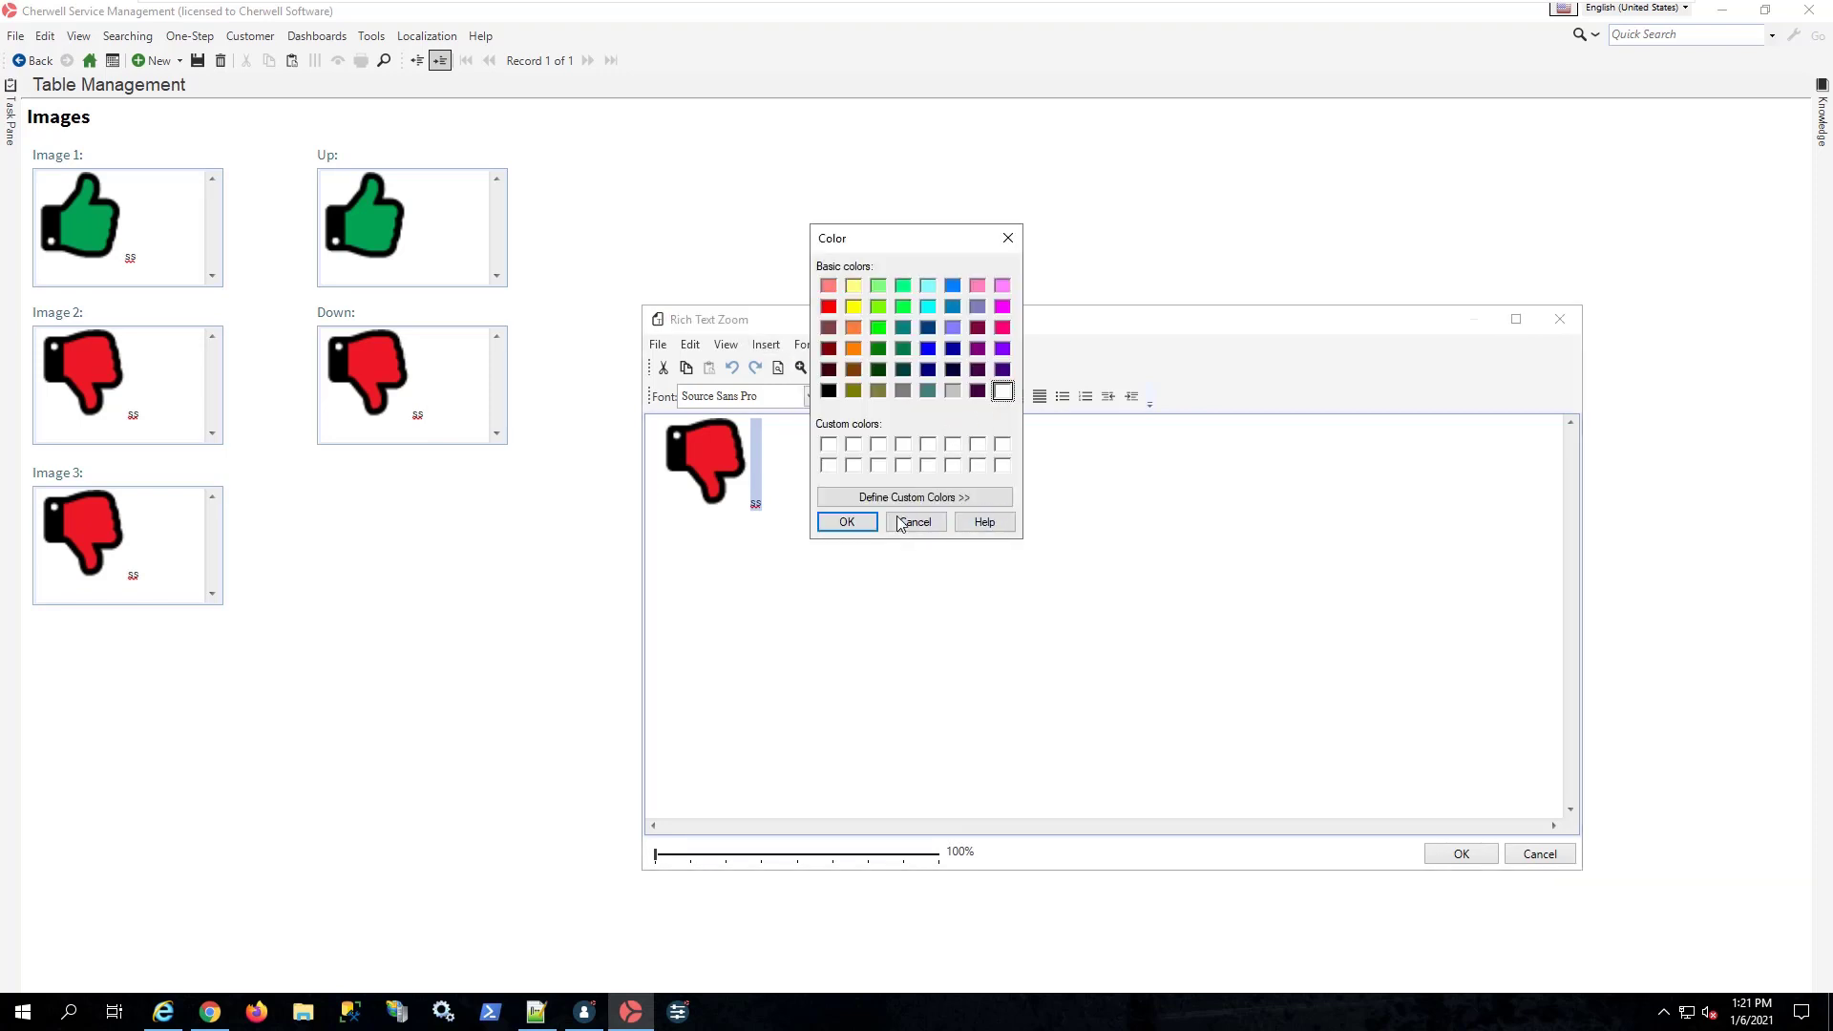
click(850, 521)
click(784, 502)
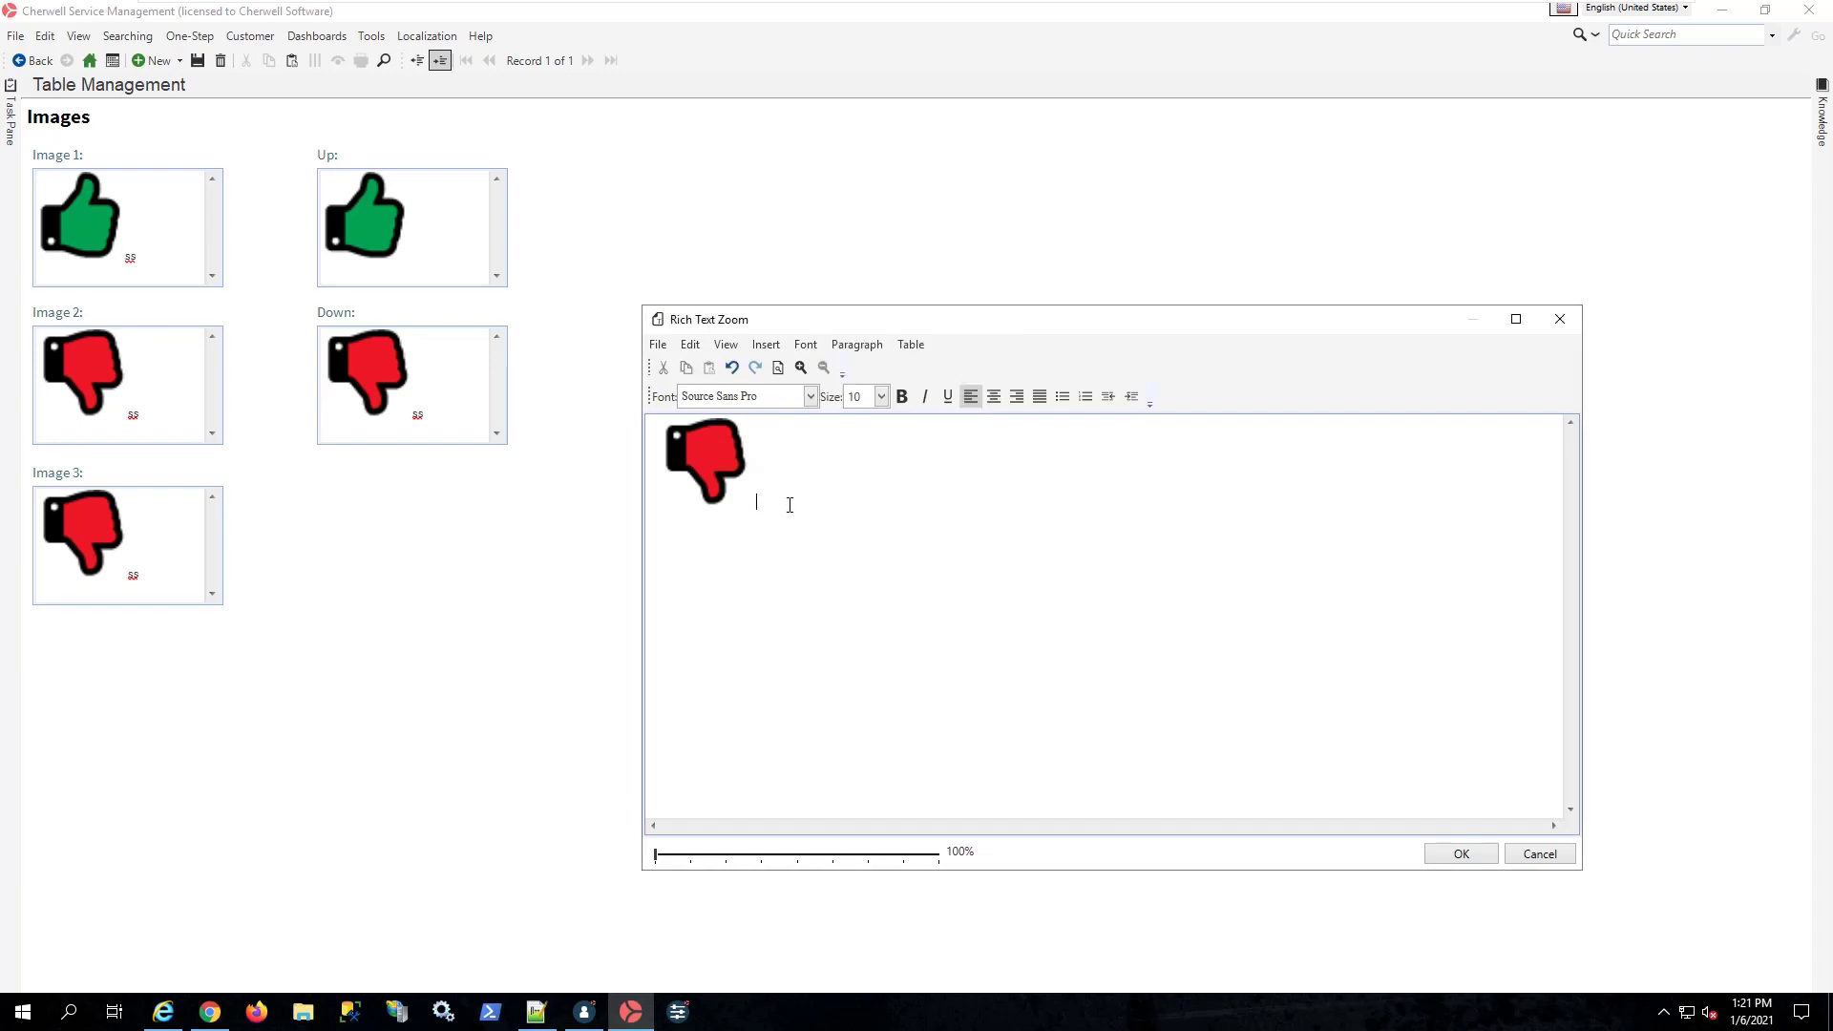
click(1460, 854)
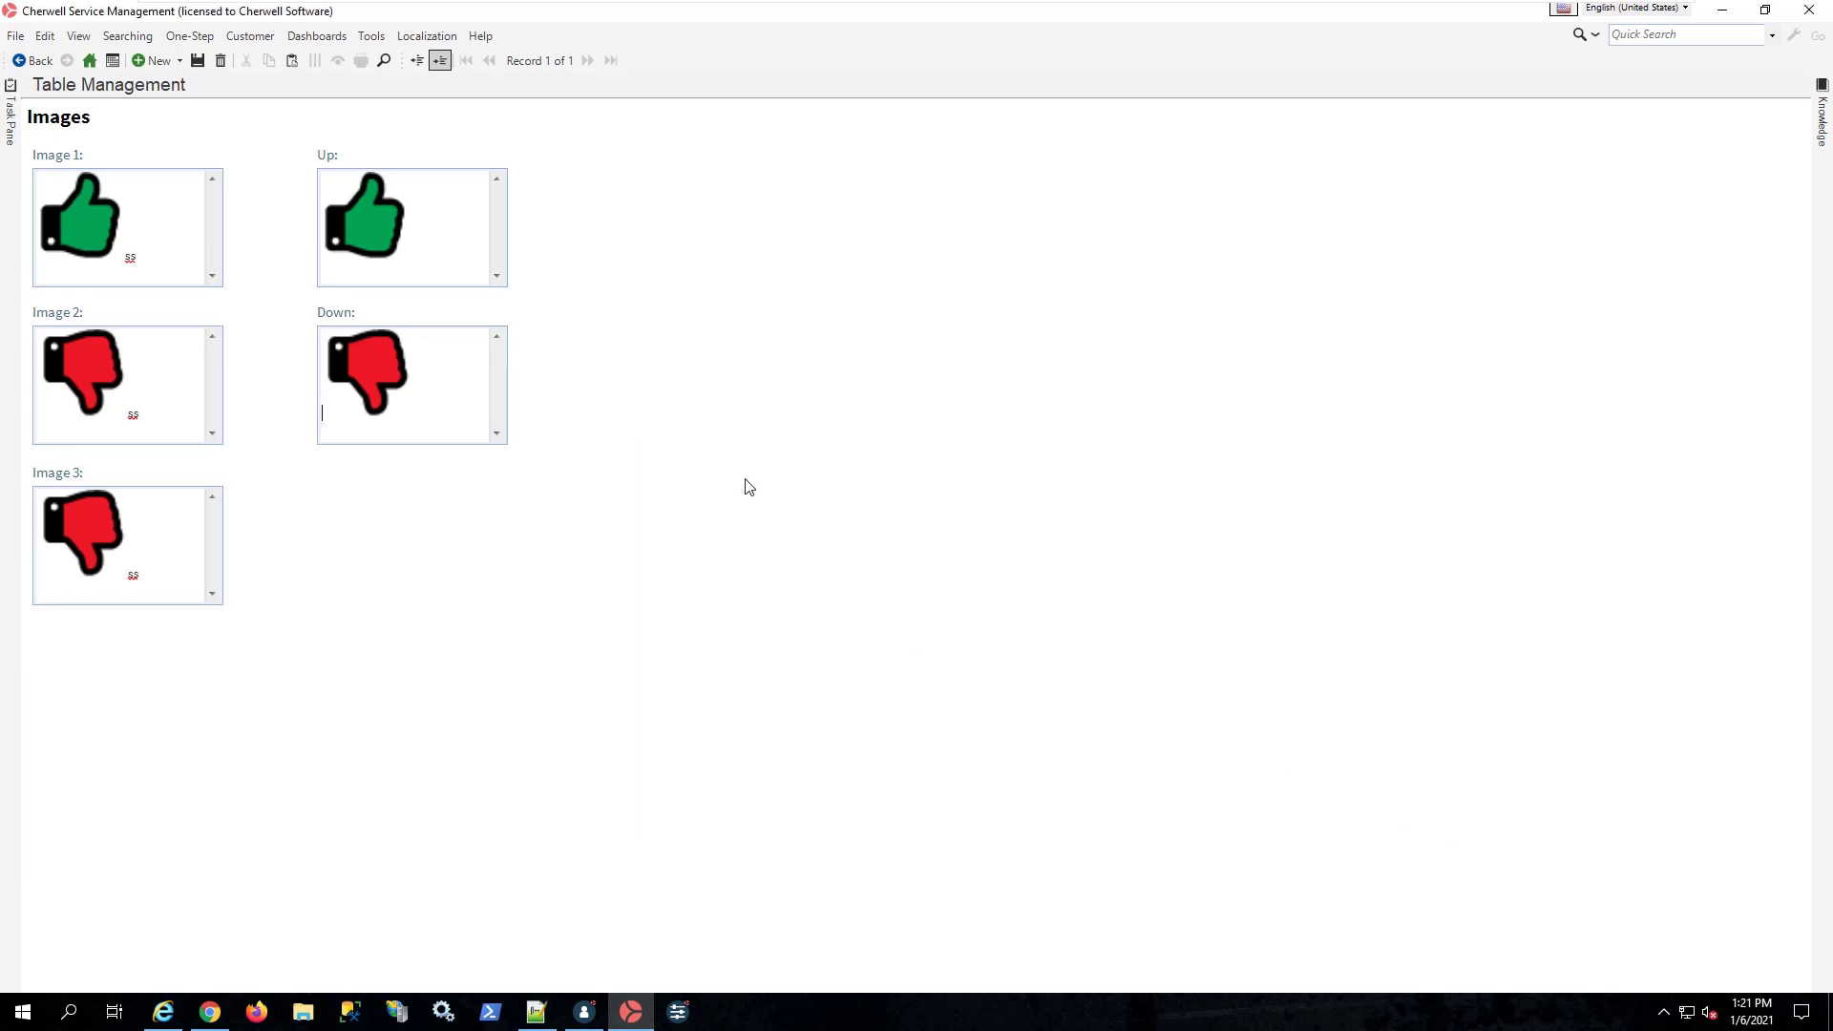
Step: Rerun Copy of Example so the image fields take the Up and Down contents with white text
click(250, 36)
mouse_move(190, 36)
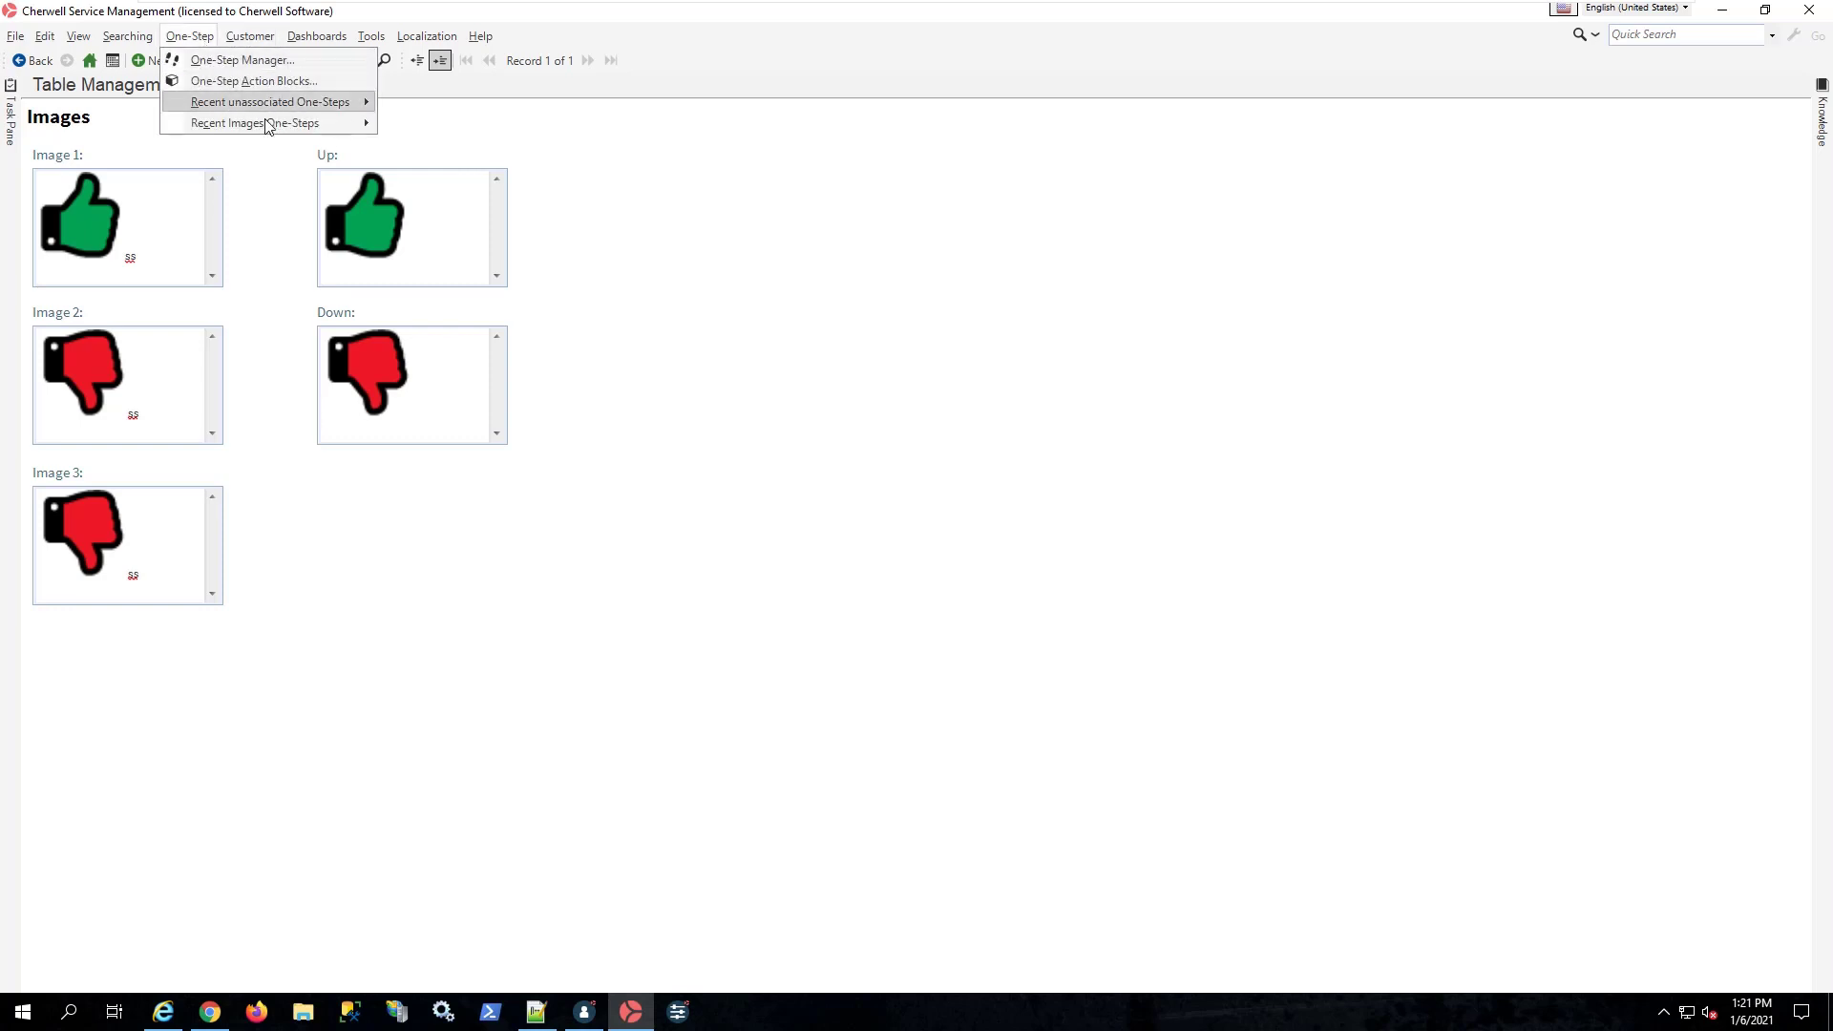
mouse_move(365, 127)
click(442, 128)
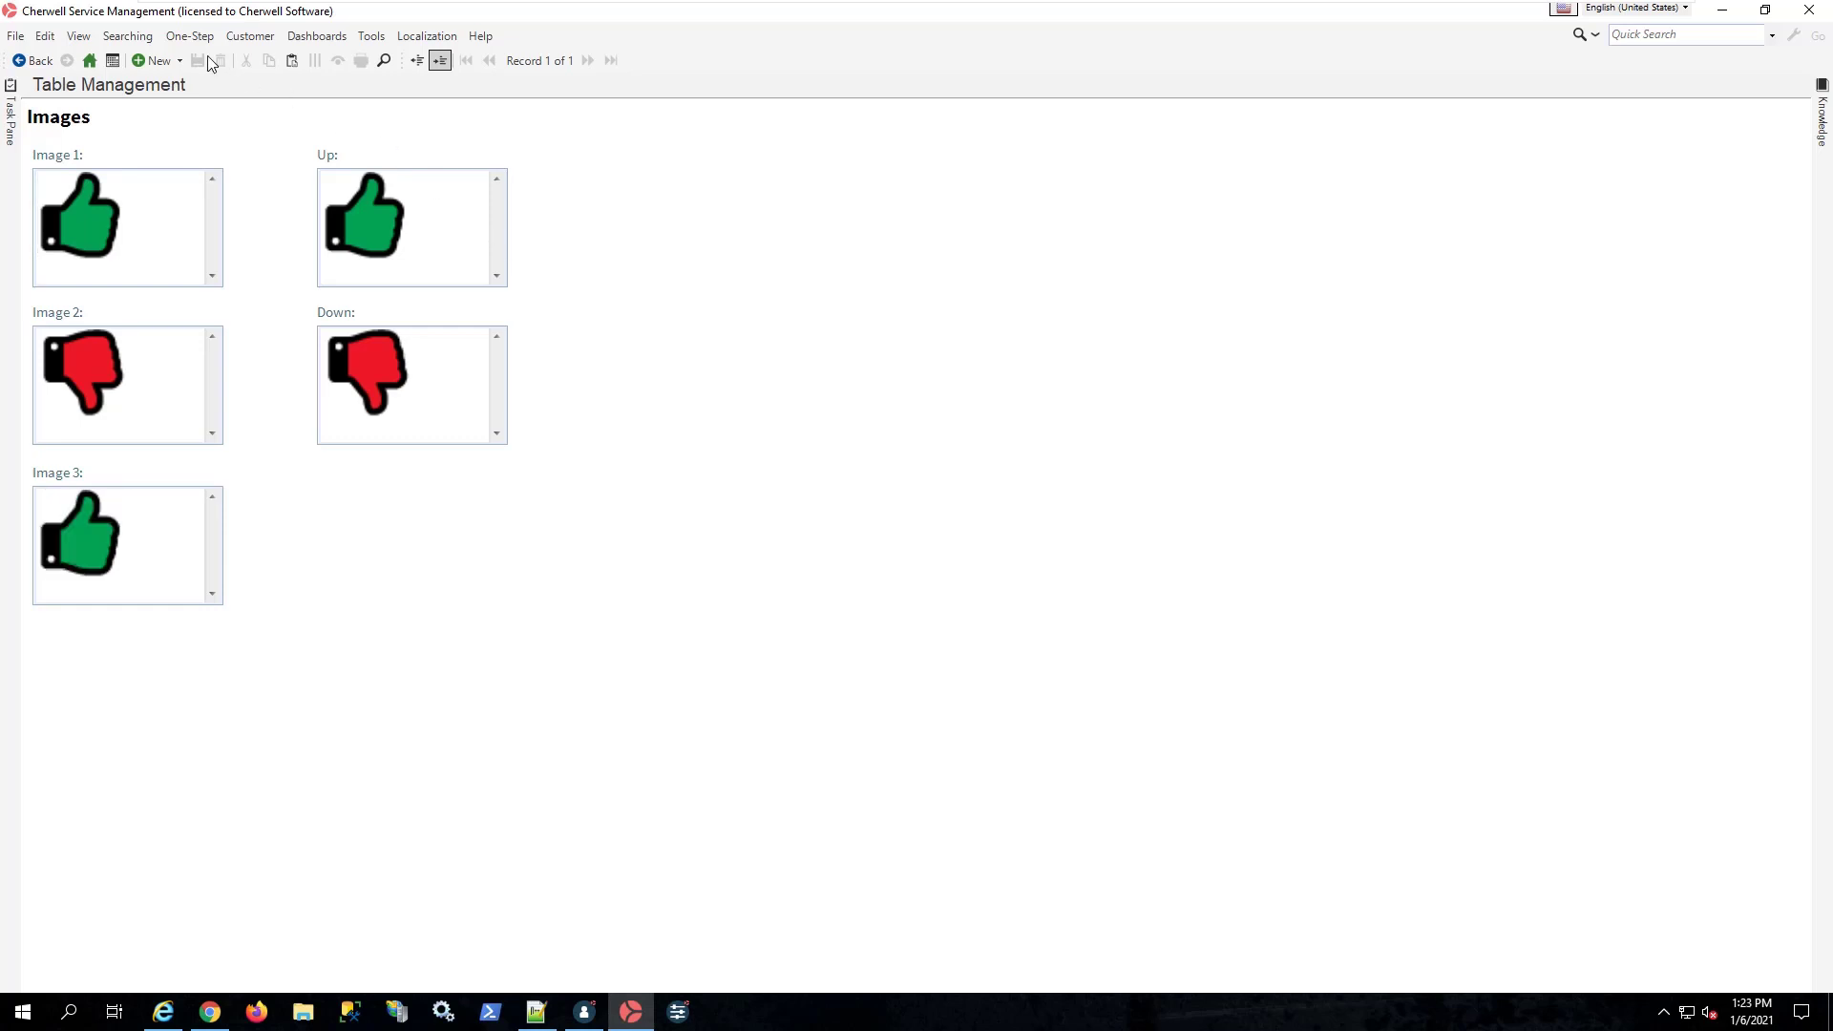
Step: Open the Example One-Step from the One-Step Manager in the editor
click(190, 36)
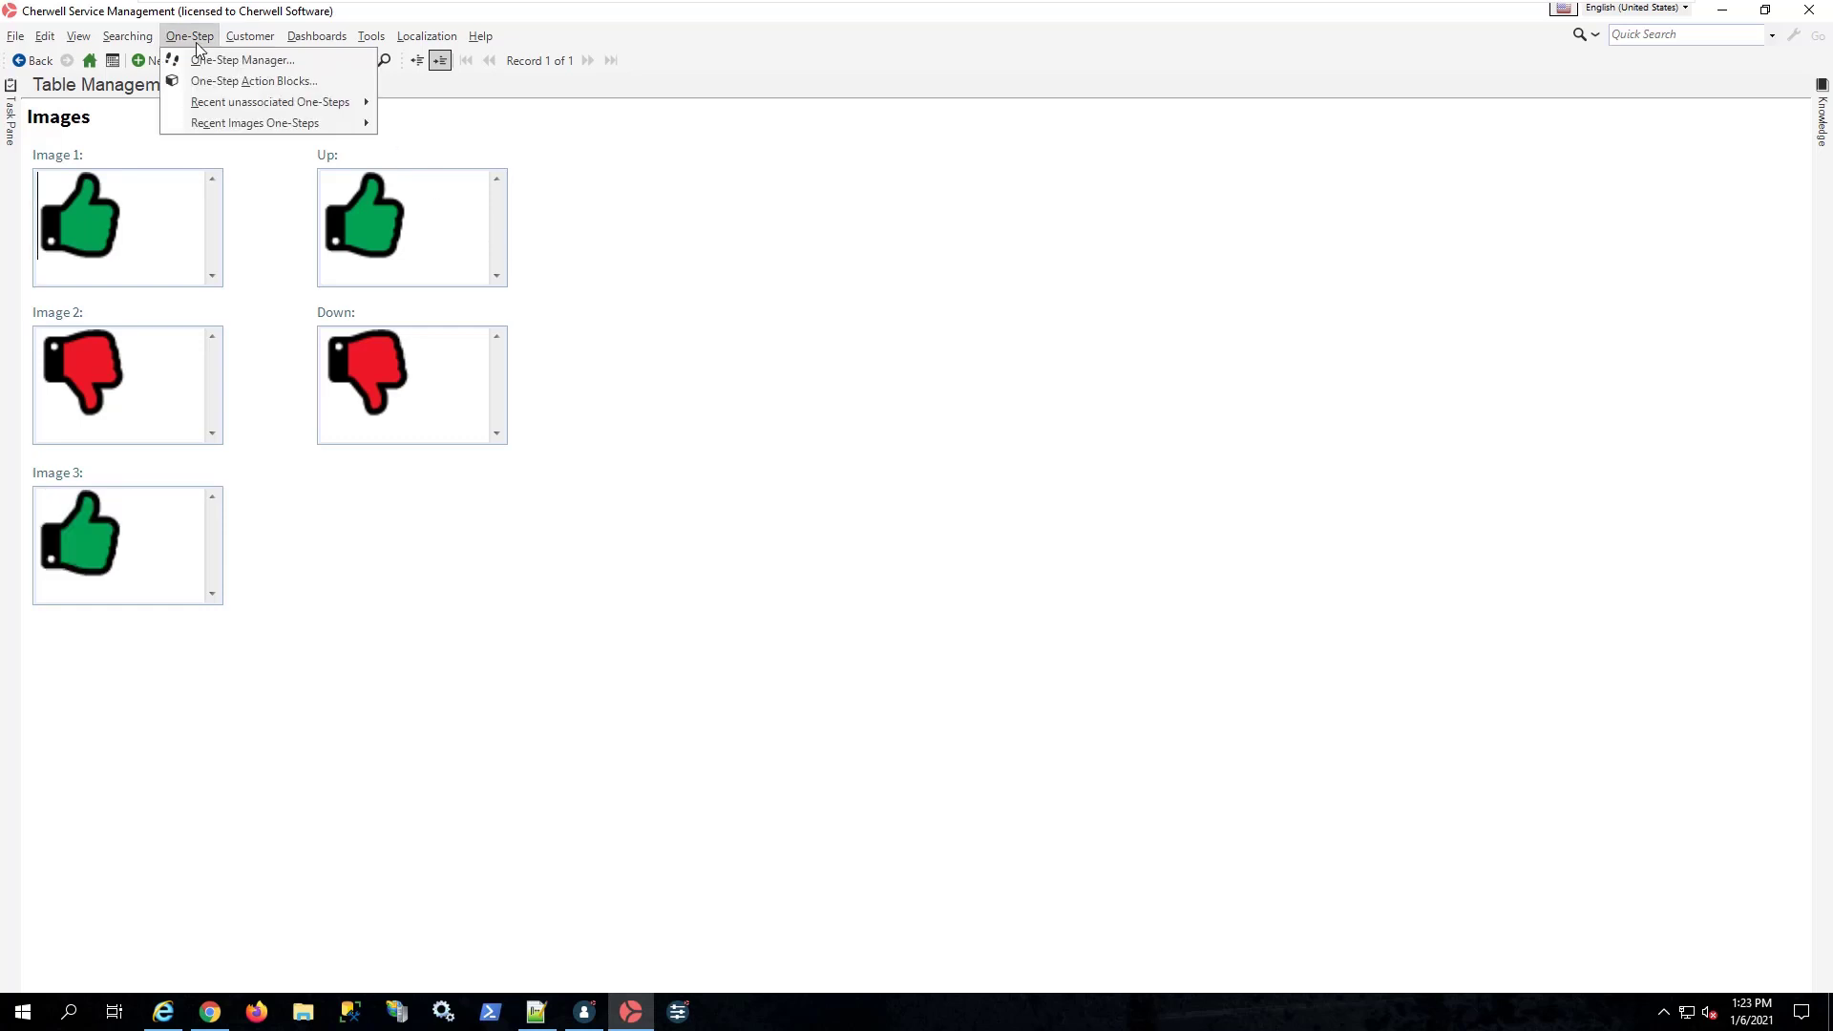
click(307, 63)
click(898, 378)
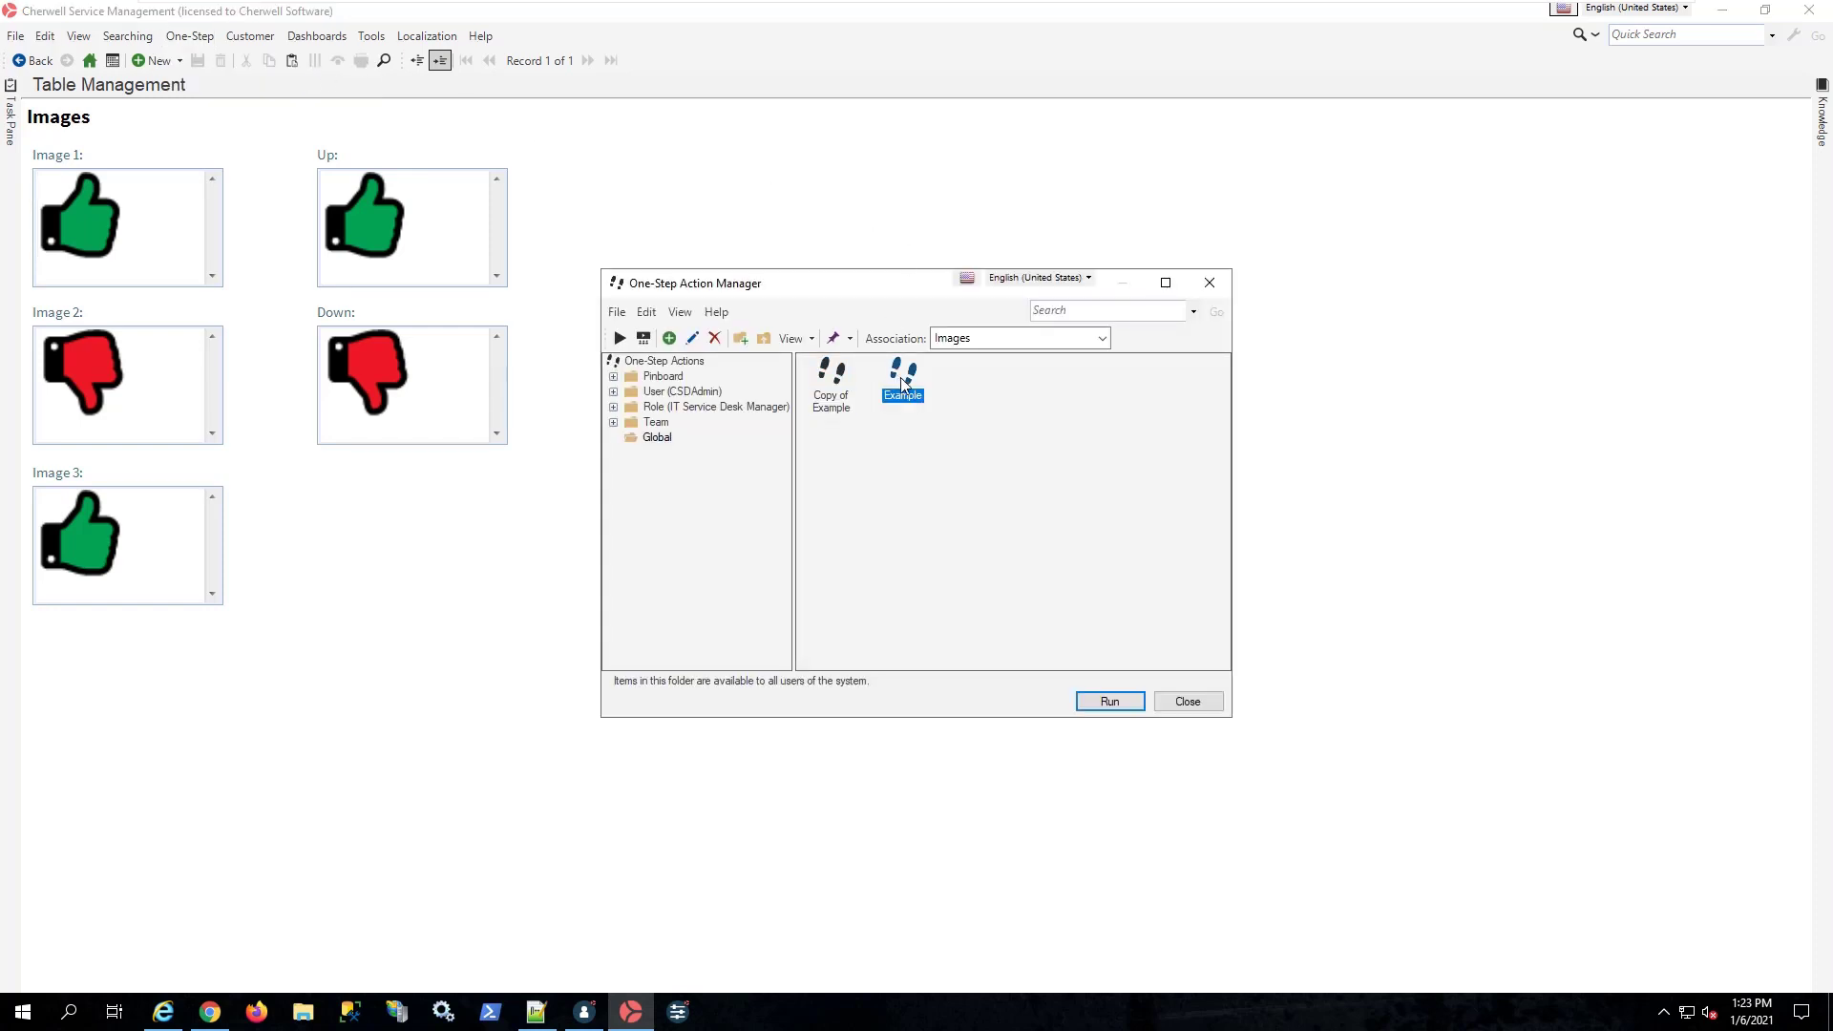
right_click(898, 378)
click(947, 473)
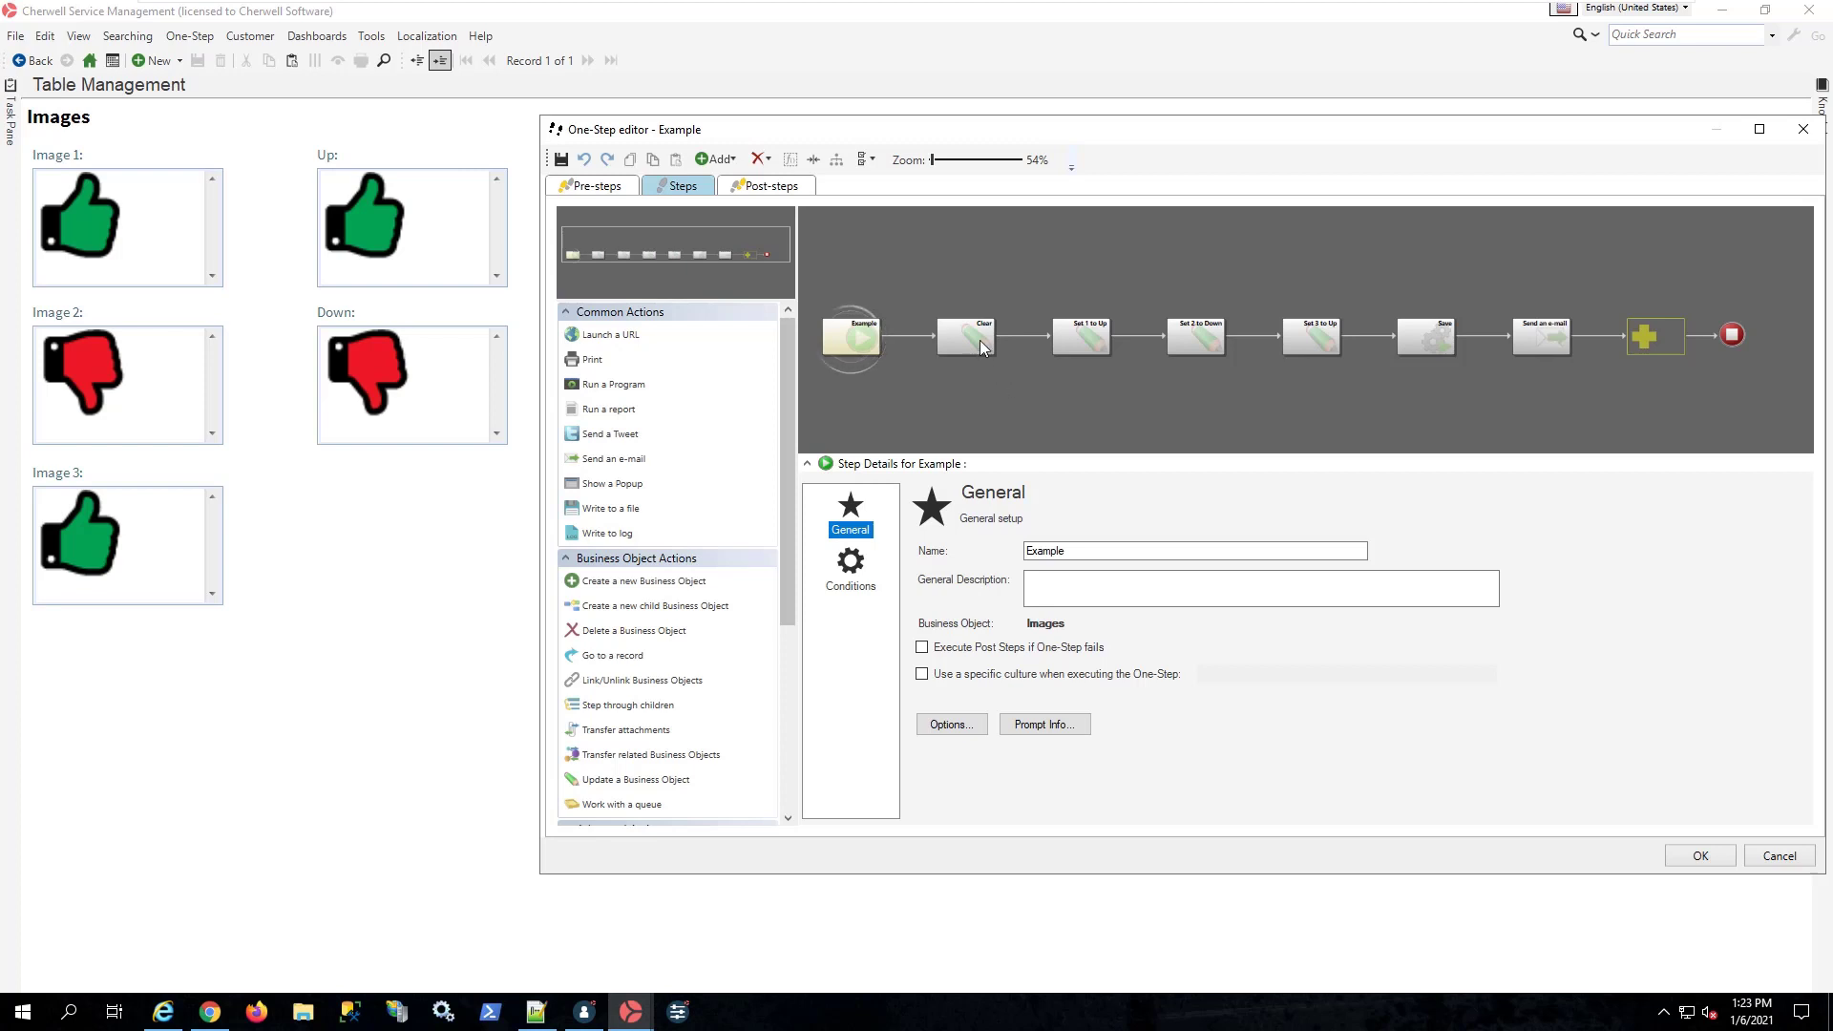
Step: Review the Clear and Set 1 to Up actions, including the Image 1 template and the rich text options of its Images.Up token
click(981, 343)
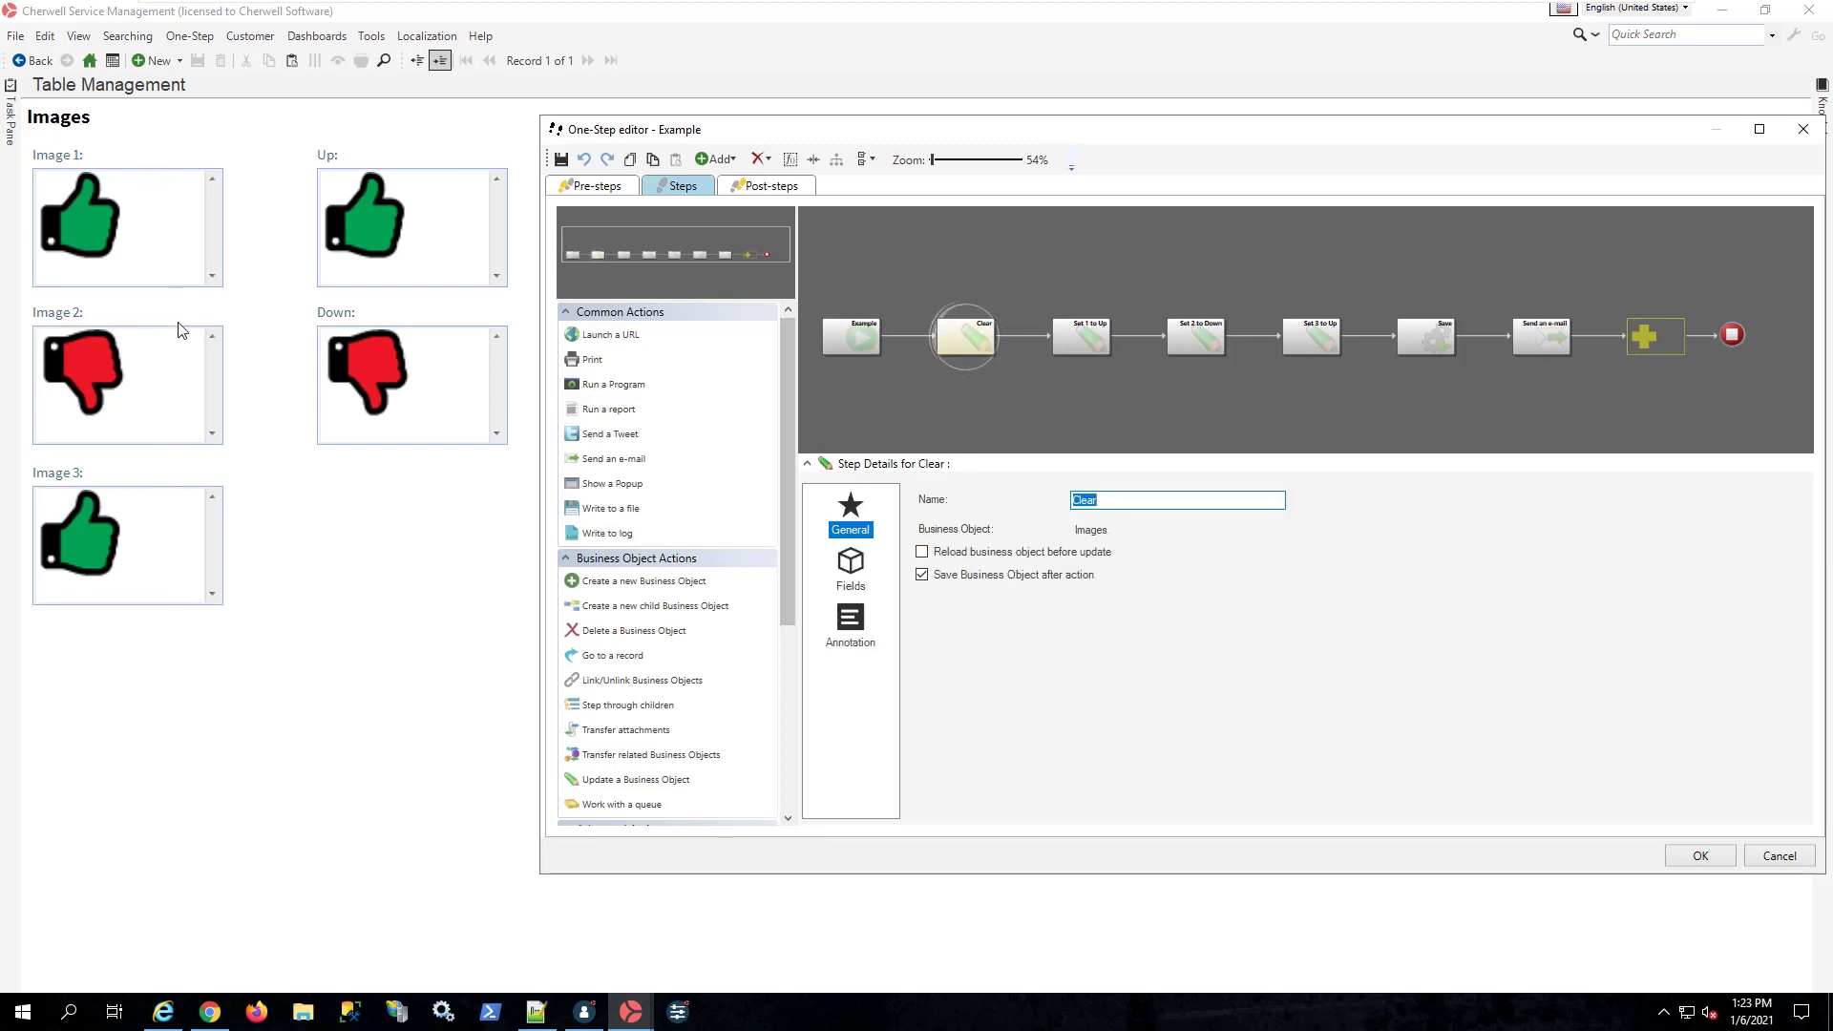
click(1082, 341)
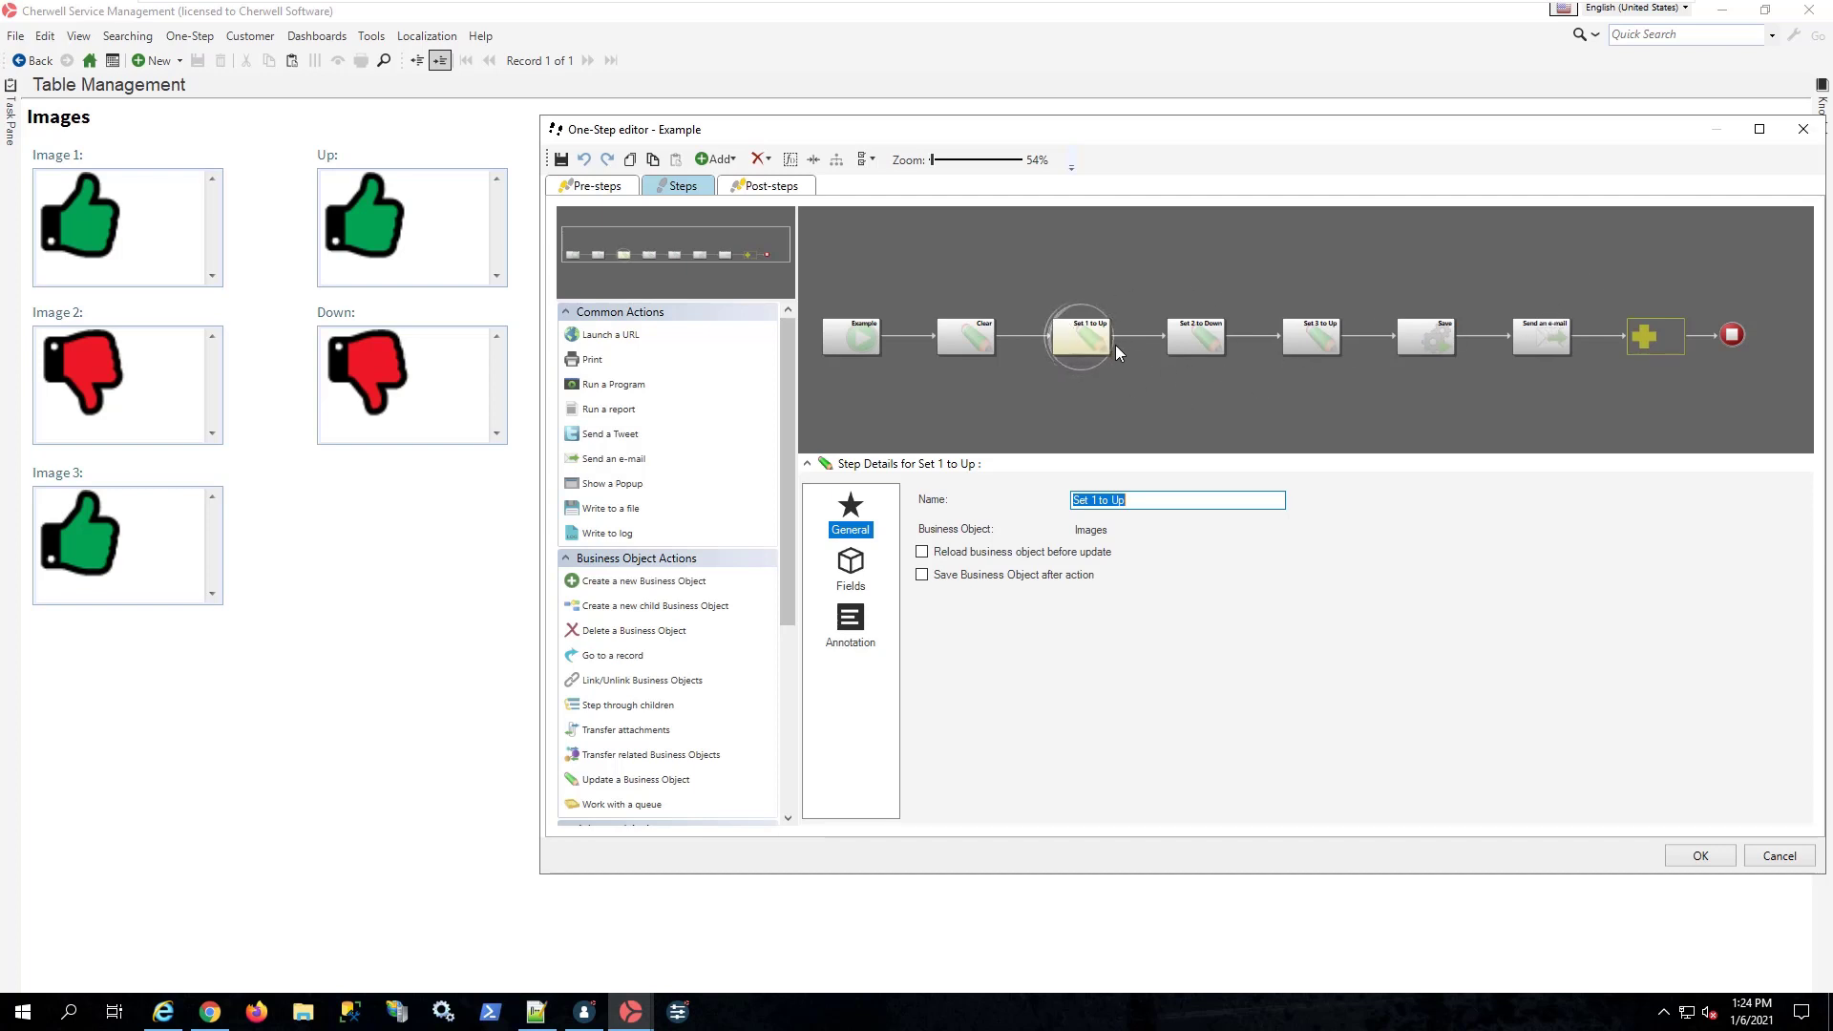
click(1086, 339)
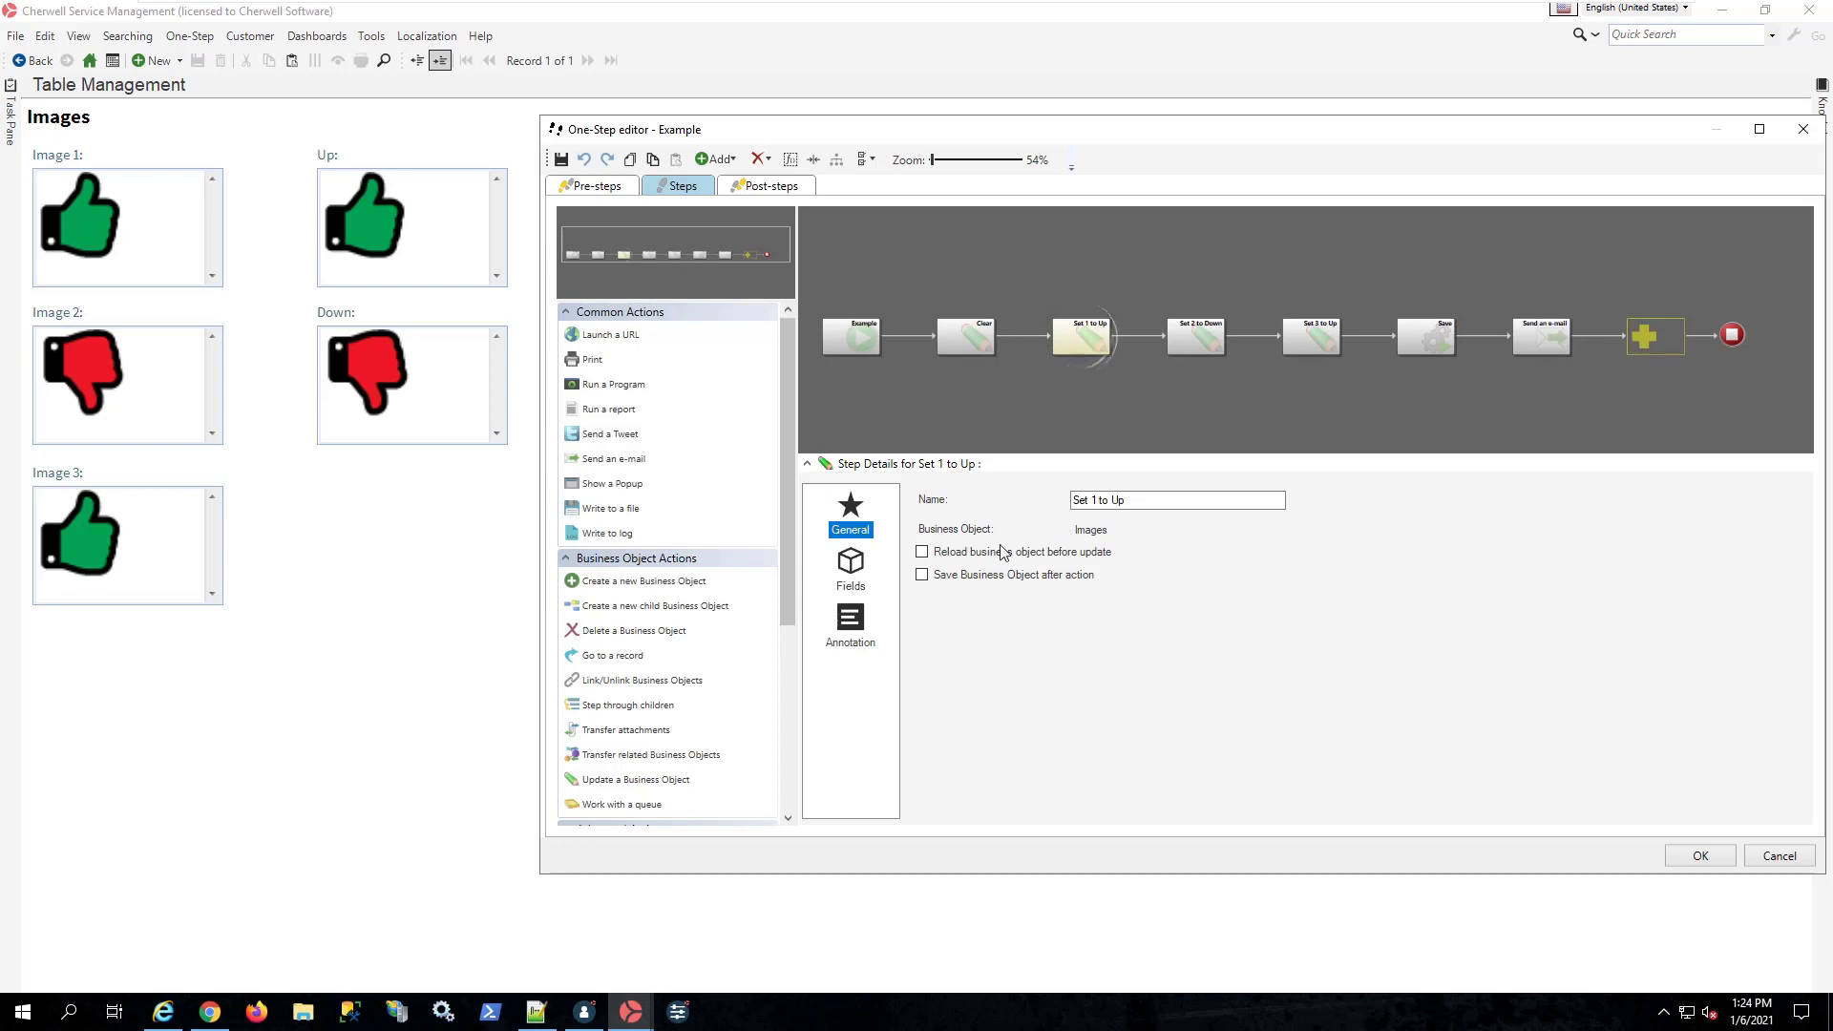
click(856, 568)
click(1134, 495)
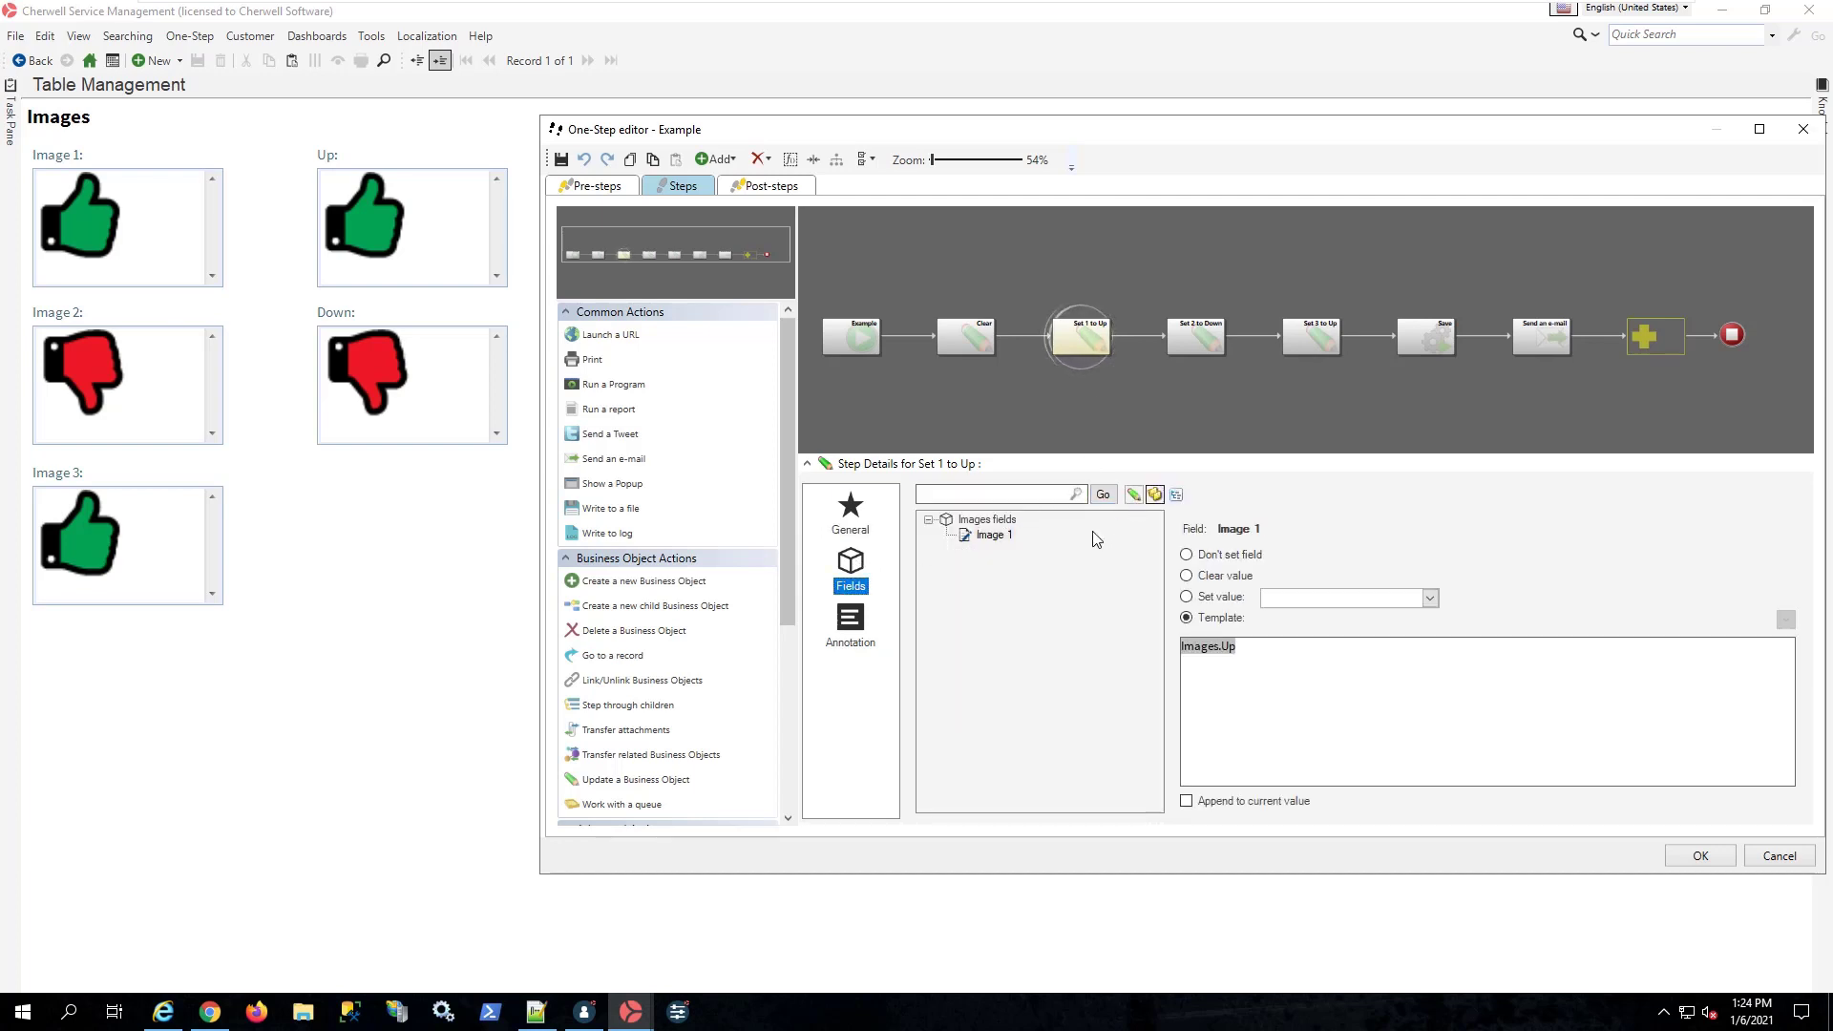
click(990, 535)
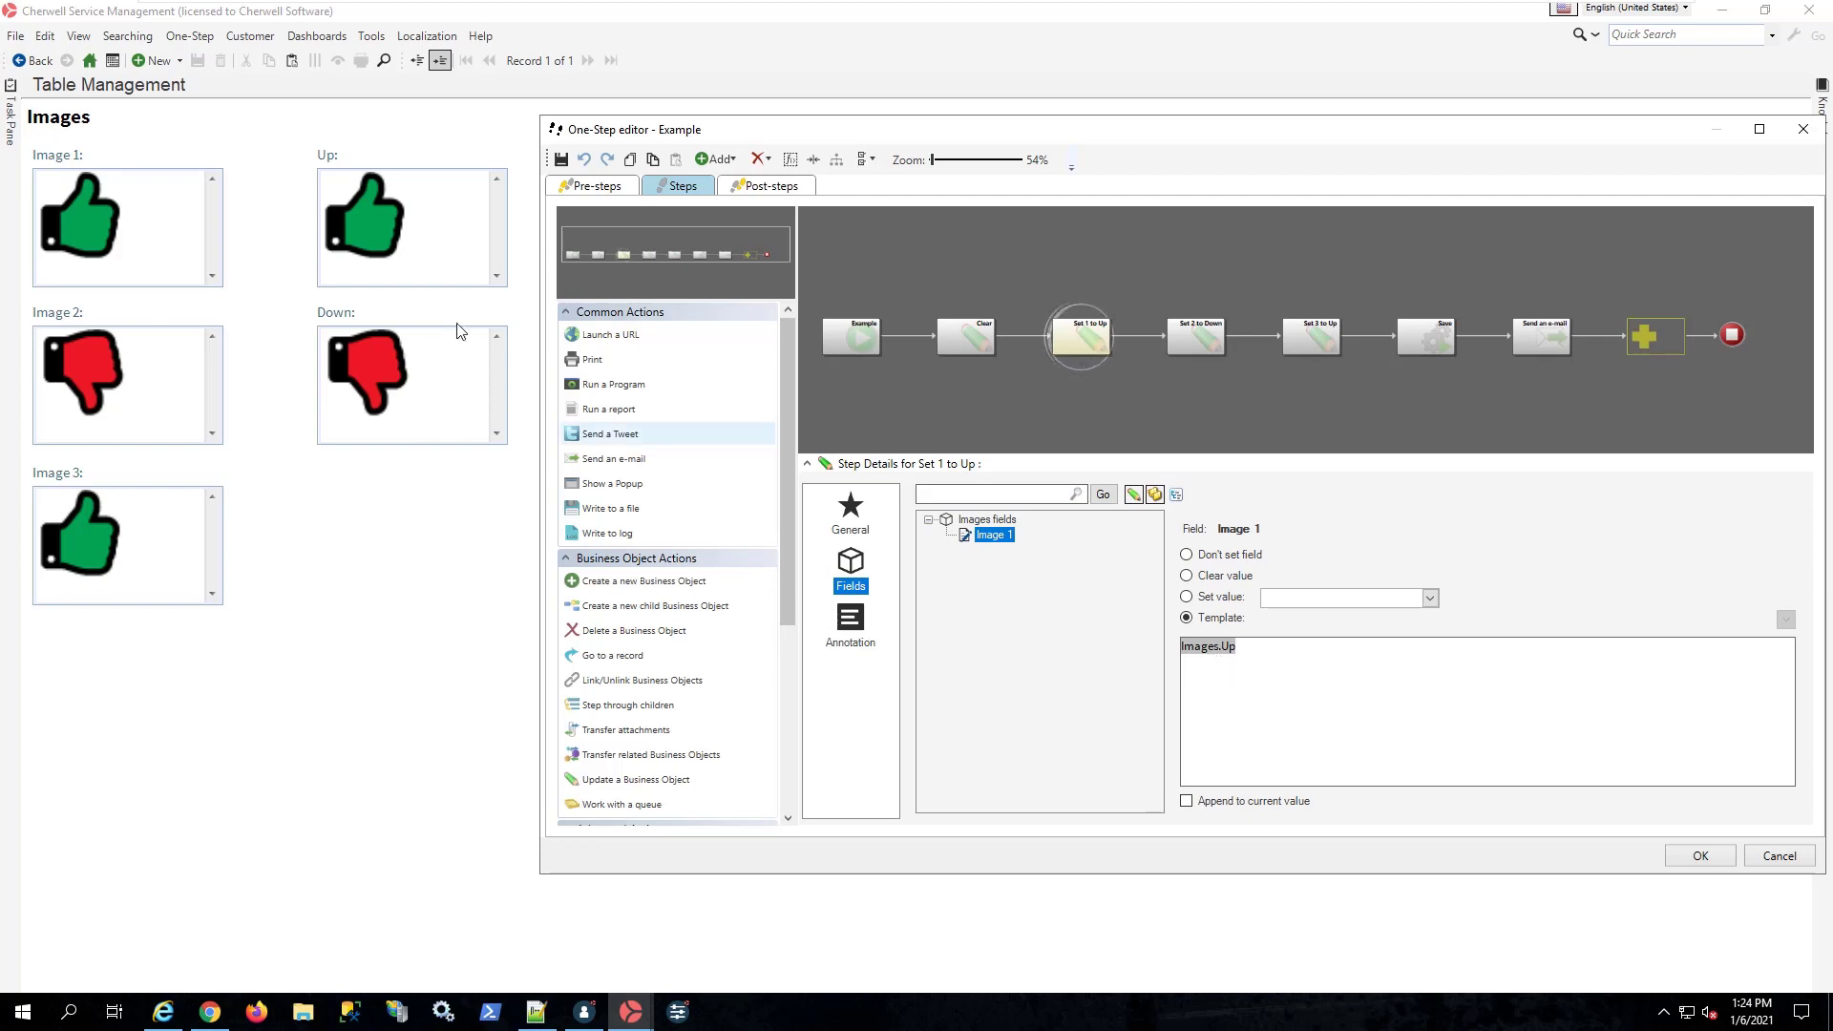
right_click(1198, 646)
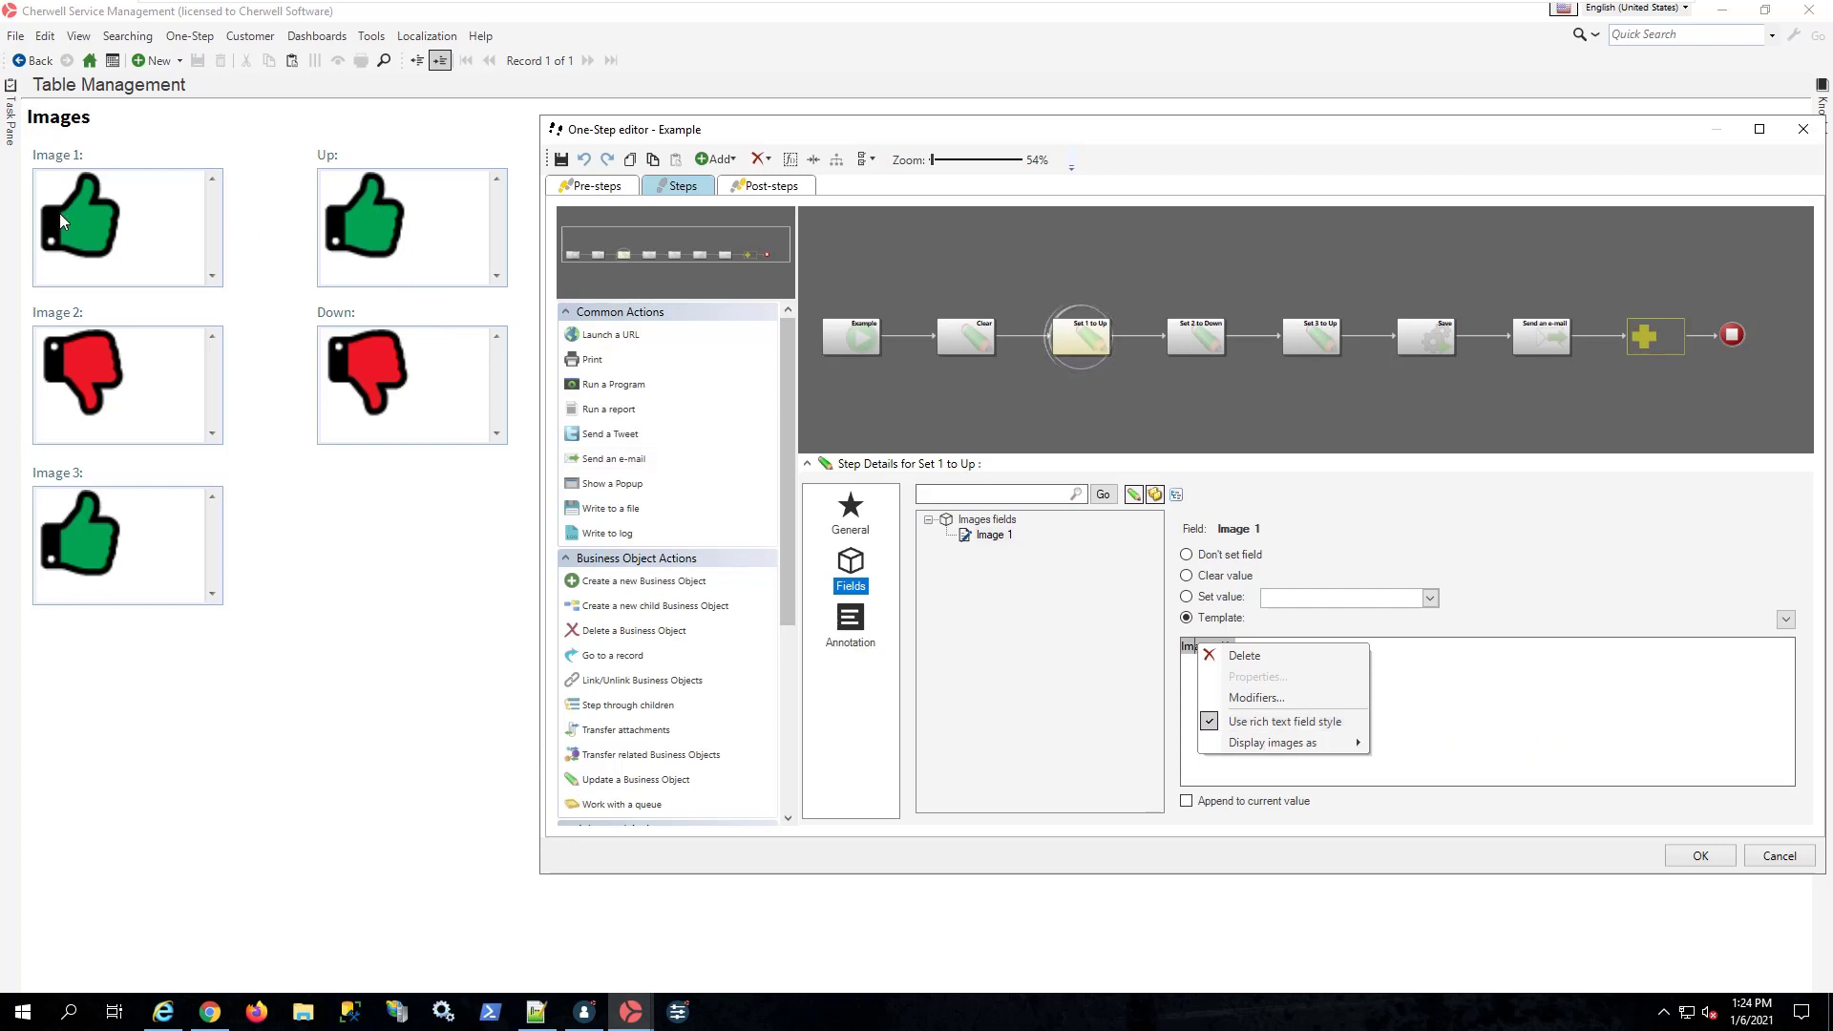
Step: Review the field template of the Set 2 to Down action and the command used by the Save action
click(1195, 336)
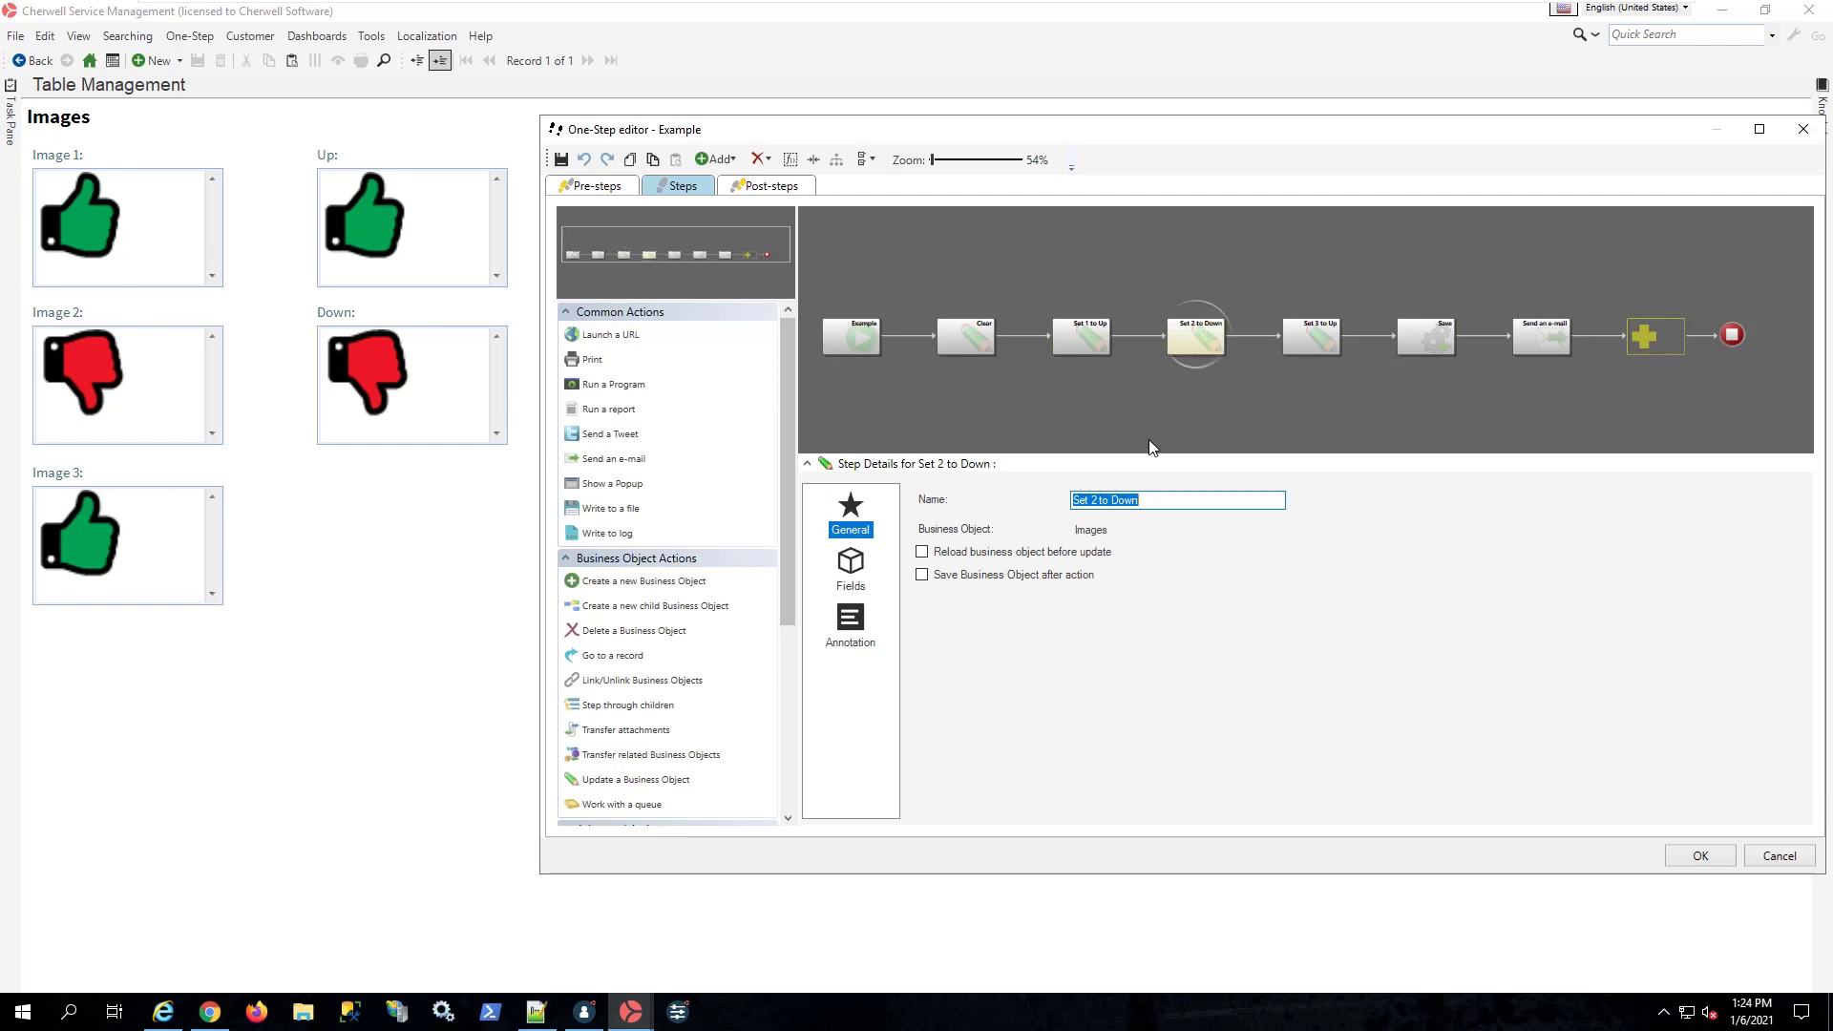
click(850, 568)
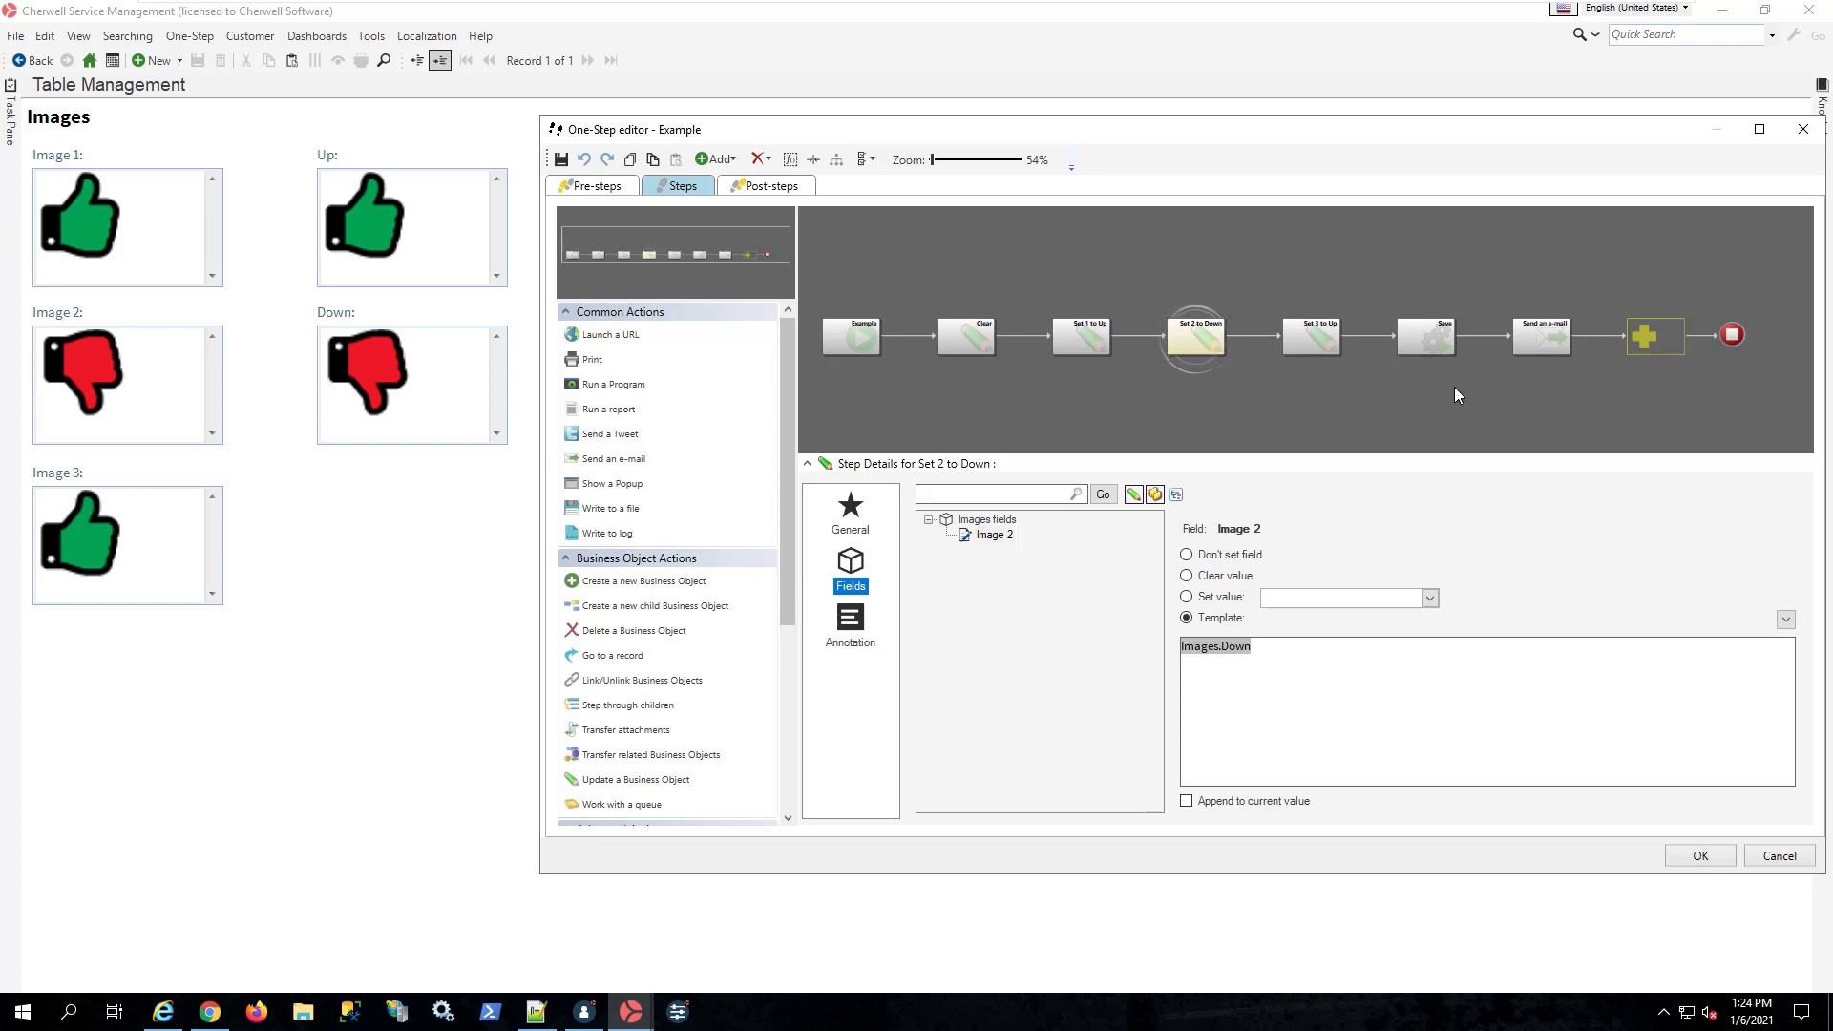
click(1434, 341)
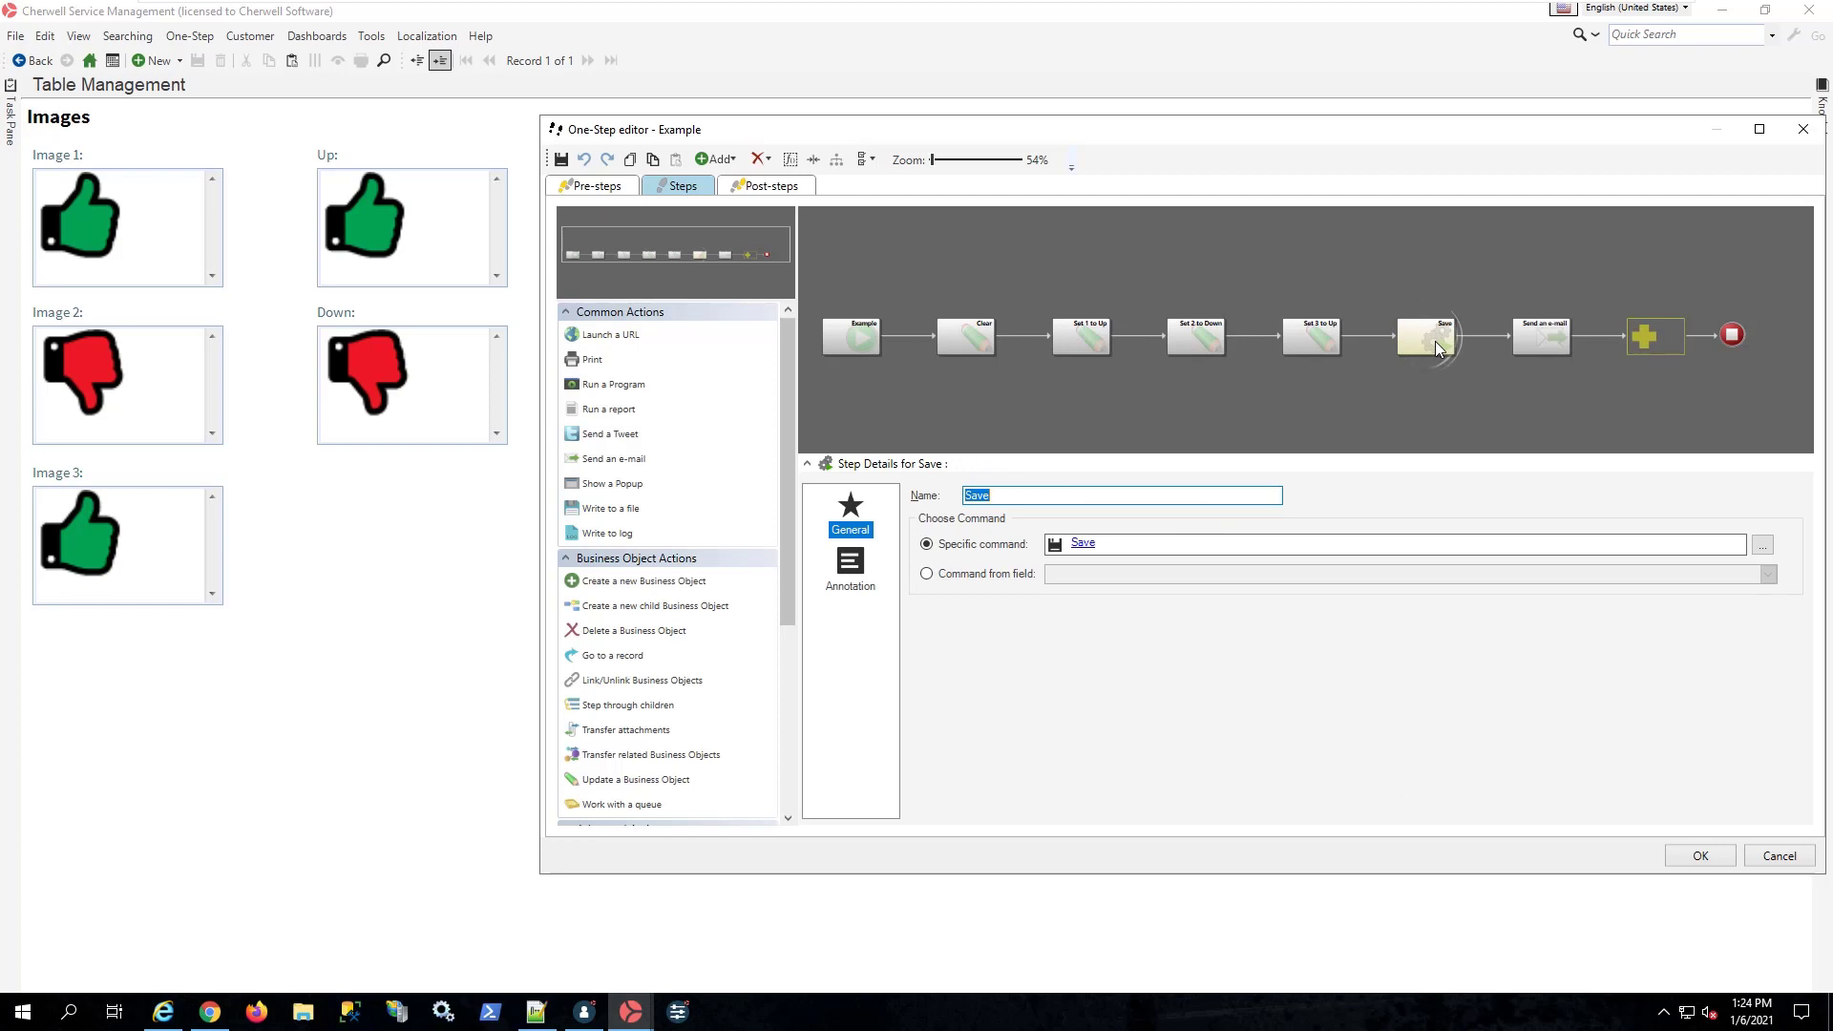
Step: Inspect the Send an e-mail action's body and the Images.Image 1 token's options, and close the editor without saving
click(1554, 341)
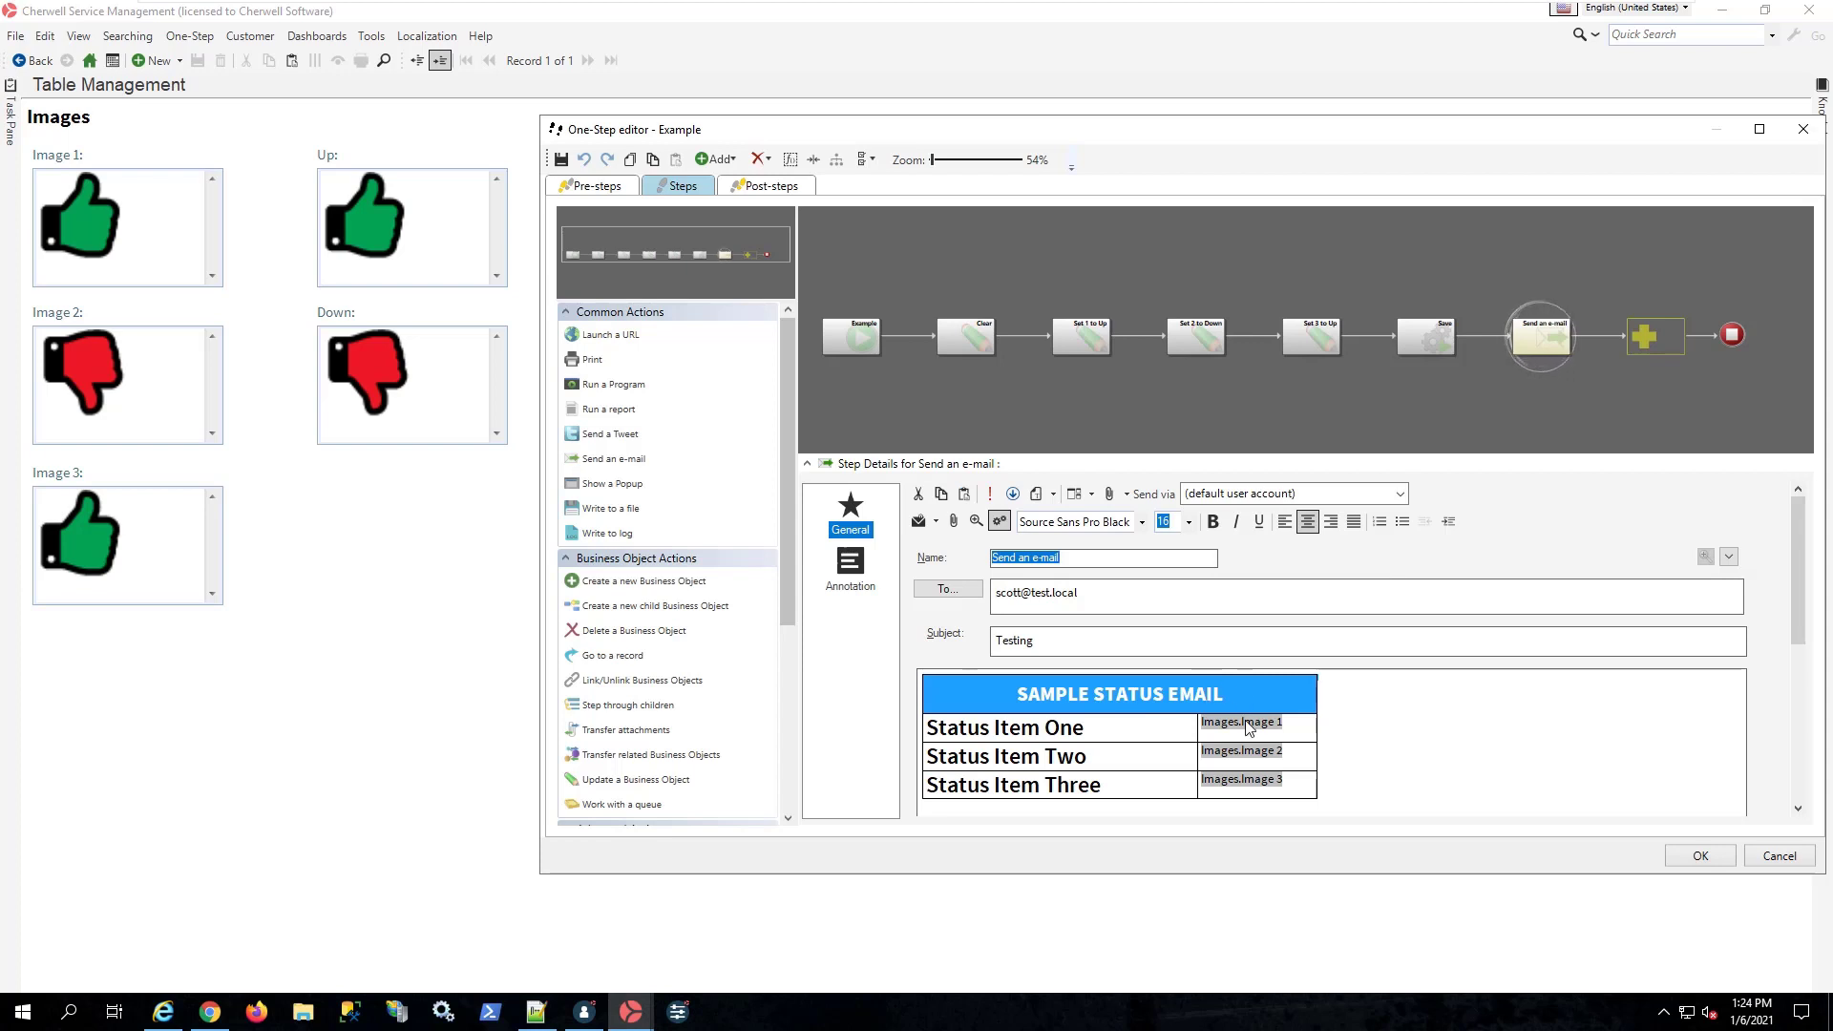
scroll(1247, 725, down, 3)
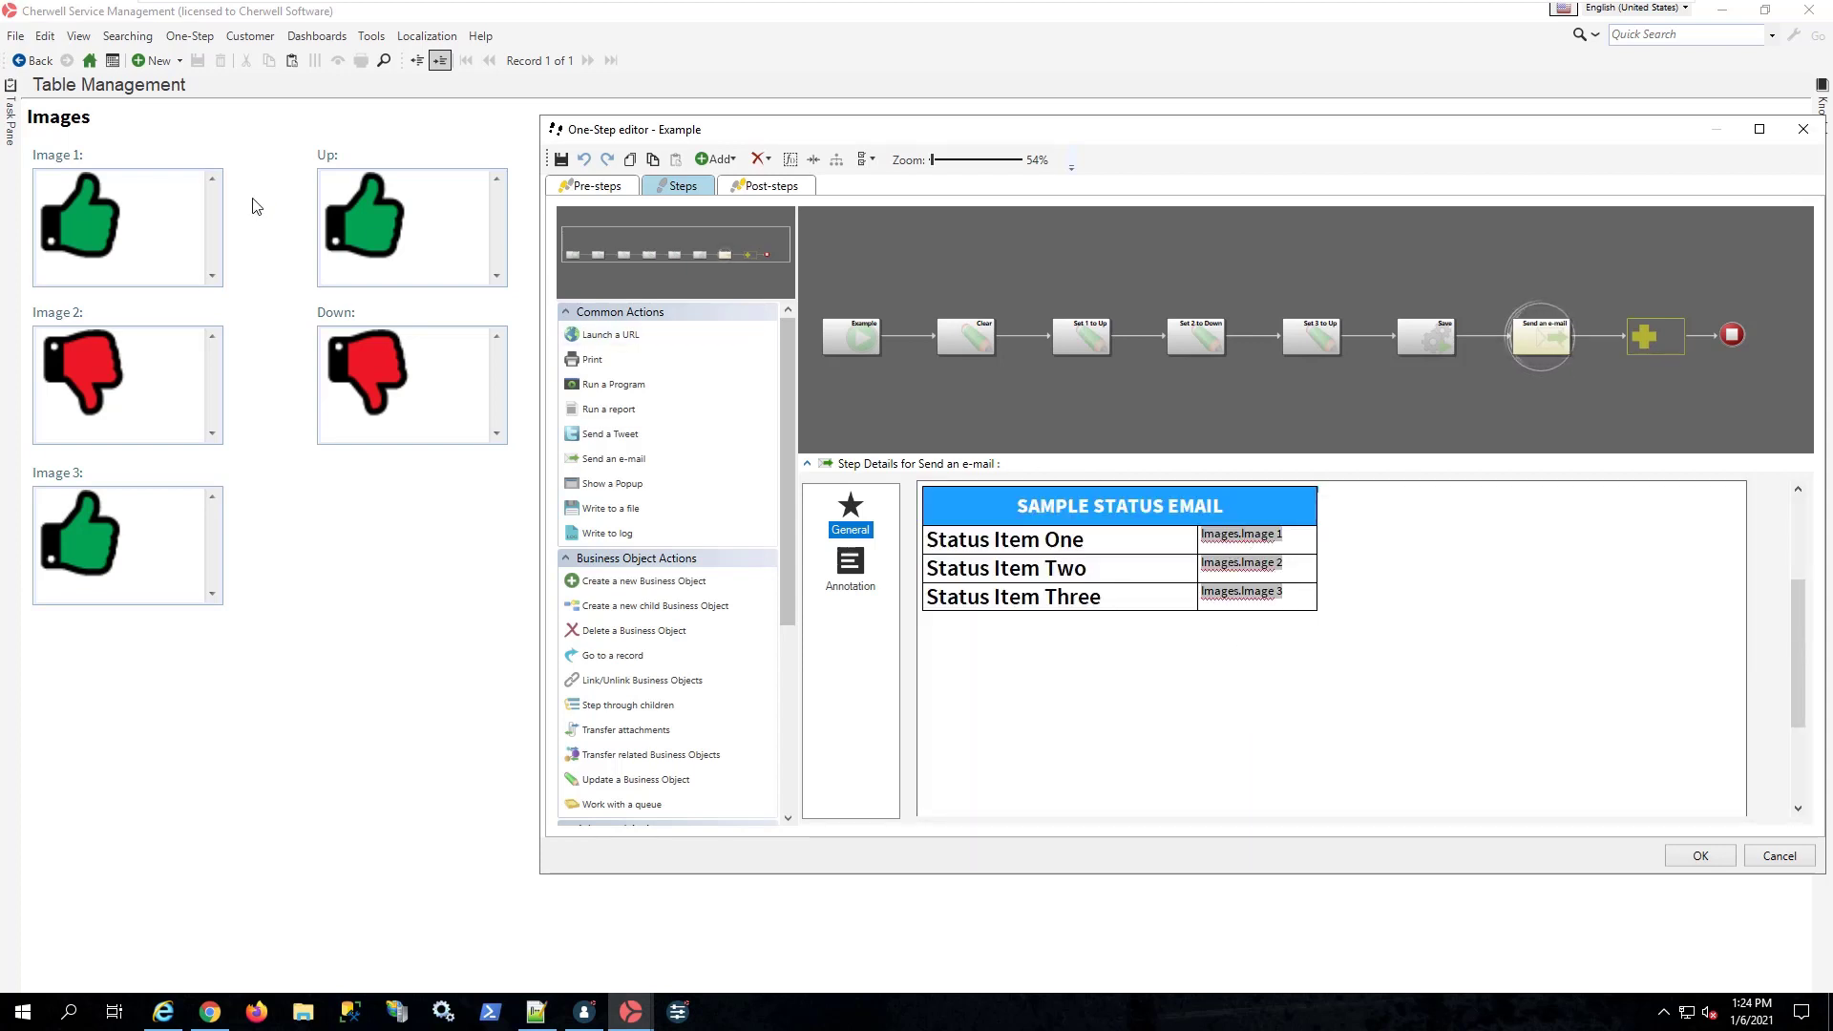
right_click(1237, 536)
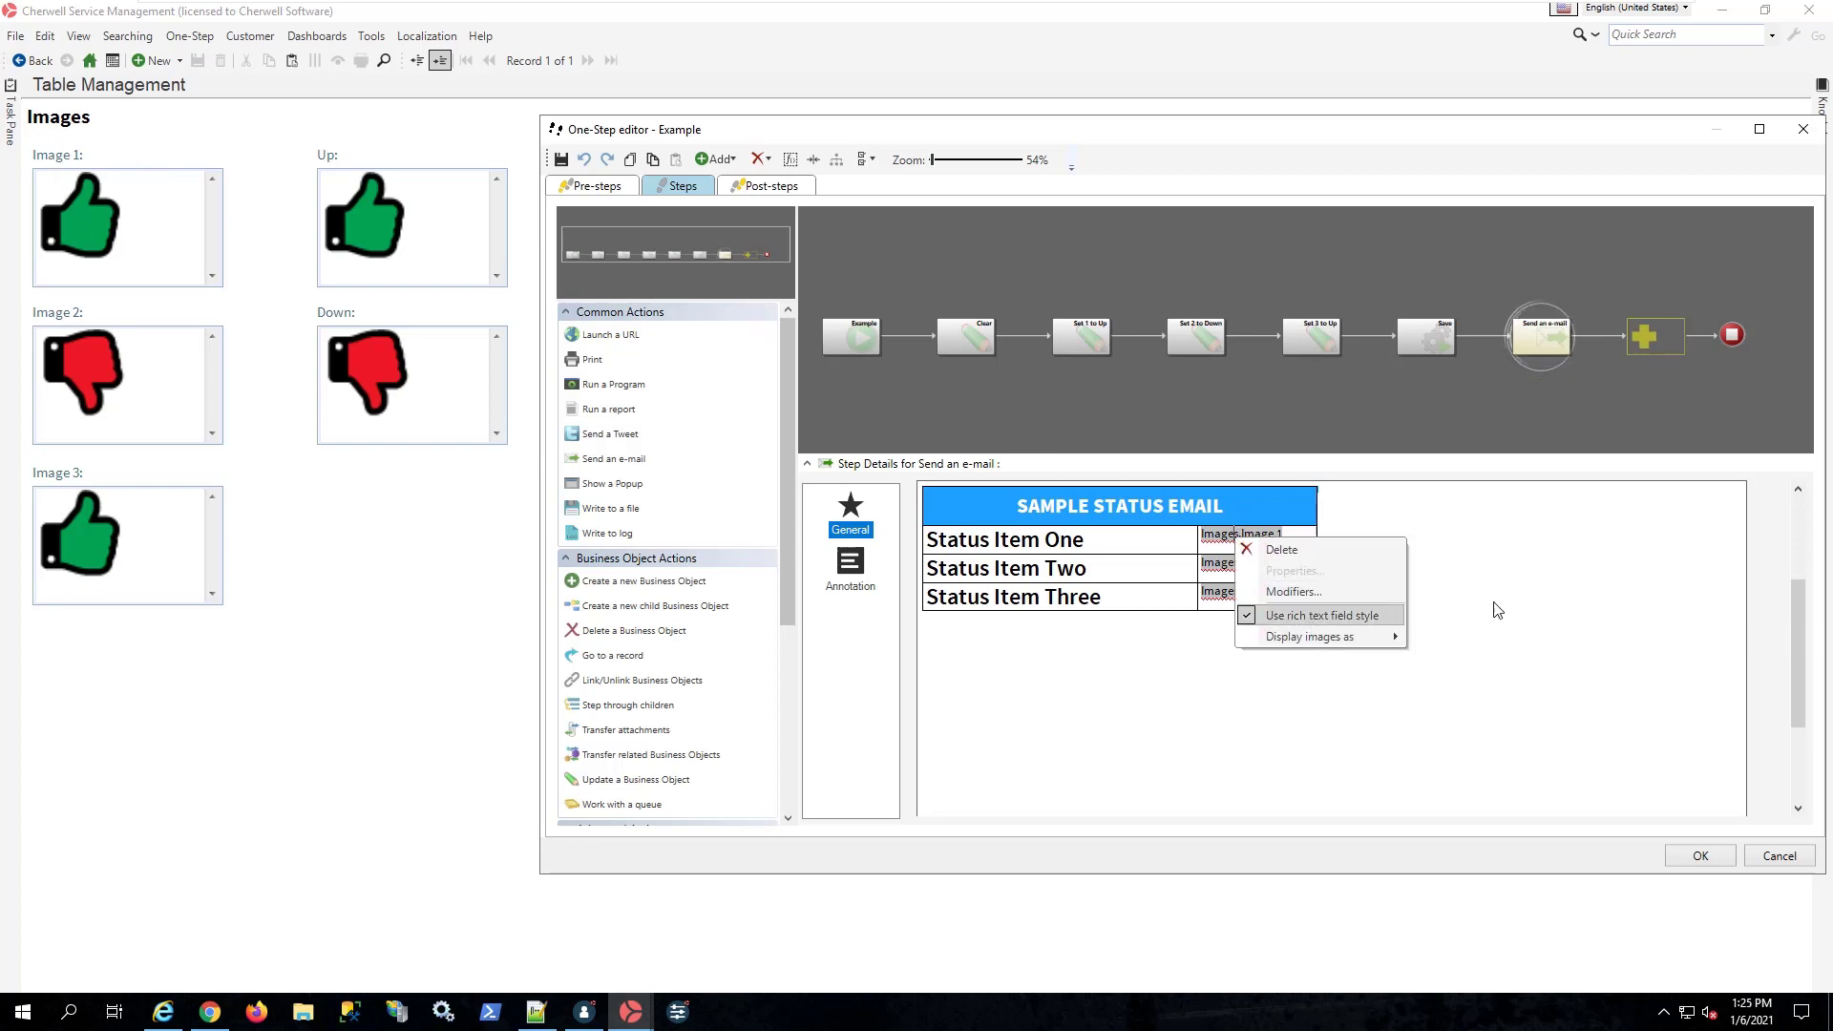
click(1775, 857)
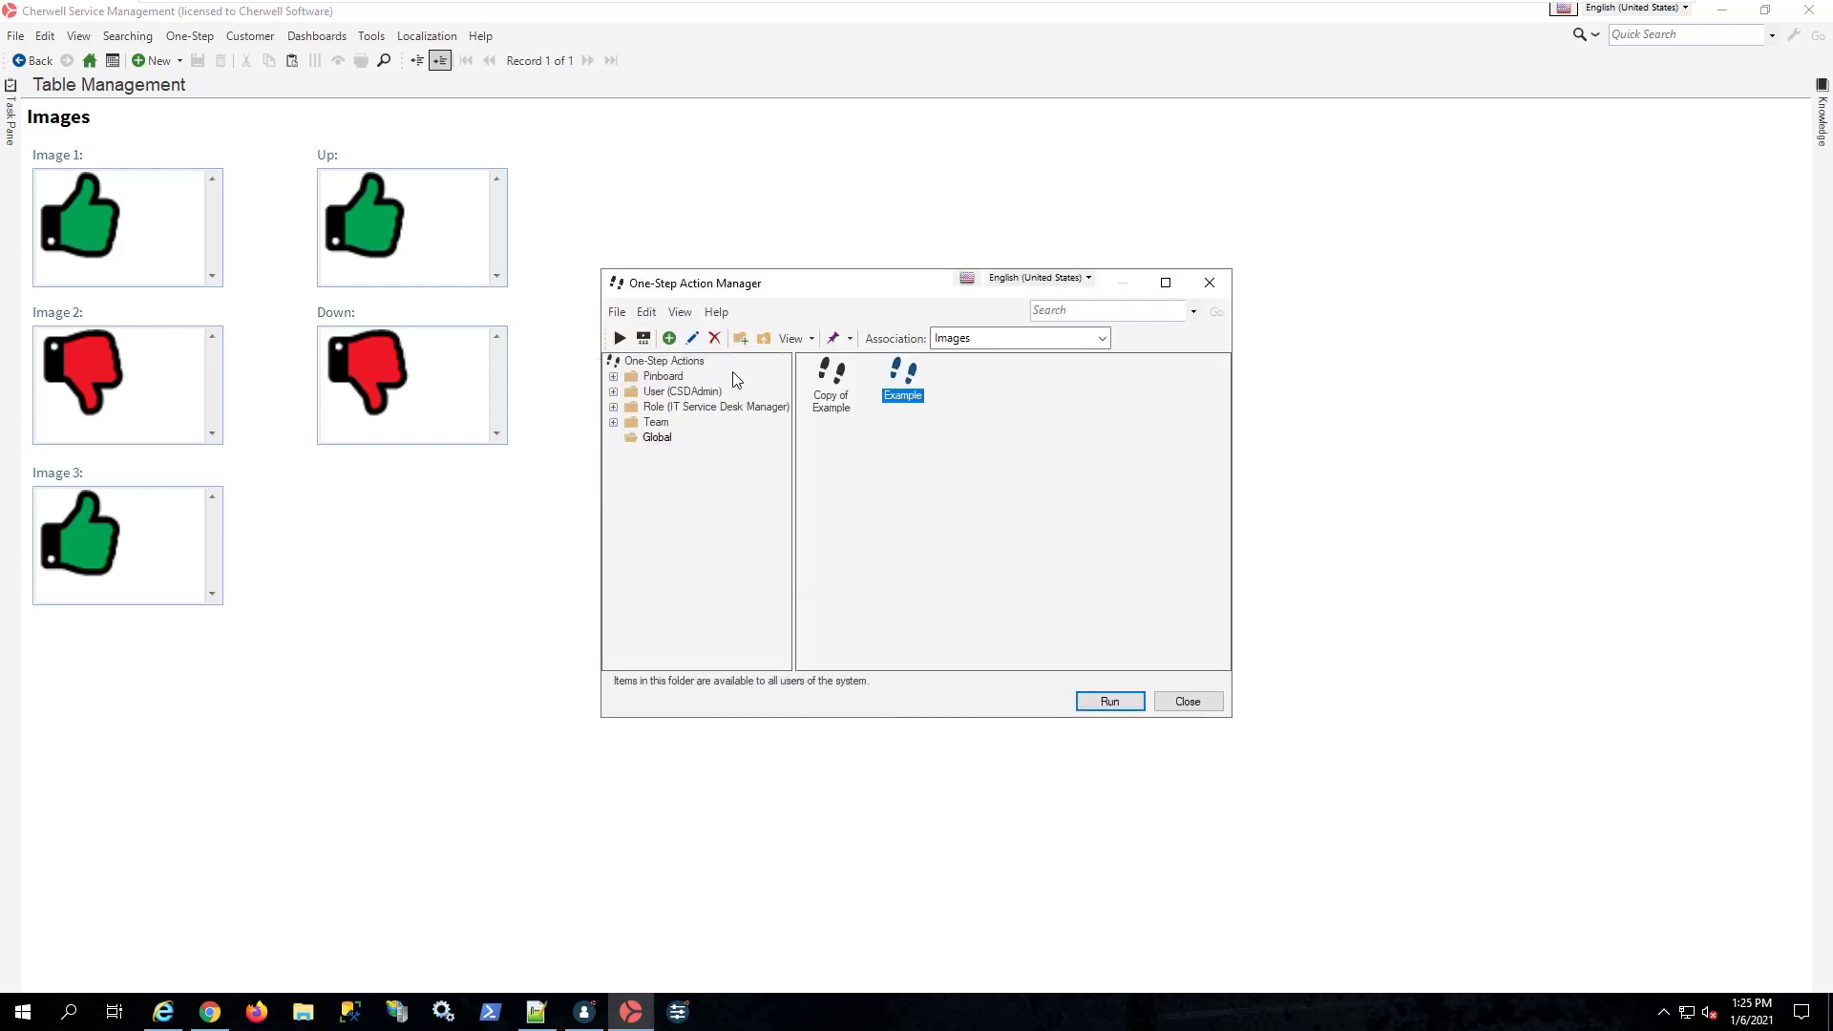
Step: Run the Example One-Step to send the Testing status e-mail, and open the received message in the MailEnable webmail inbox
click(1108, 703)
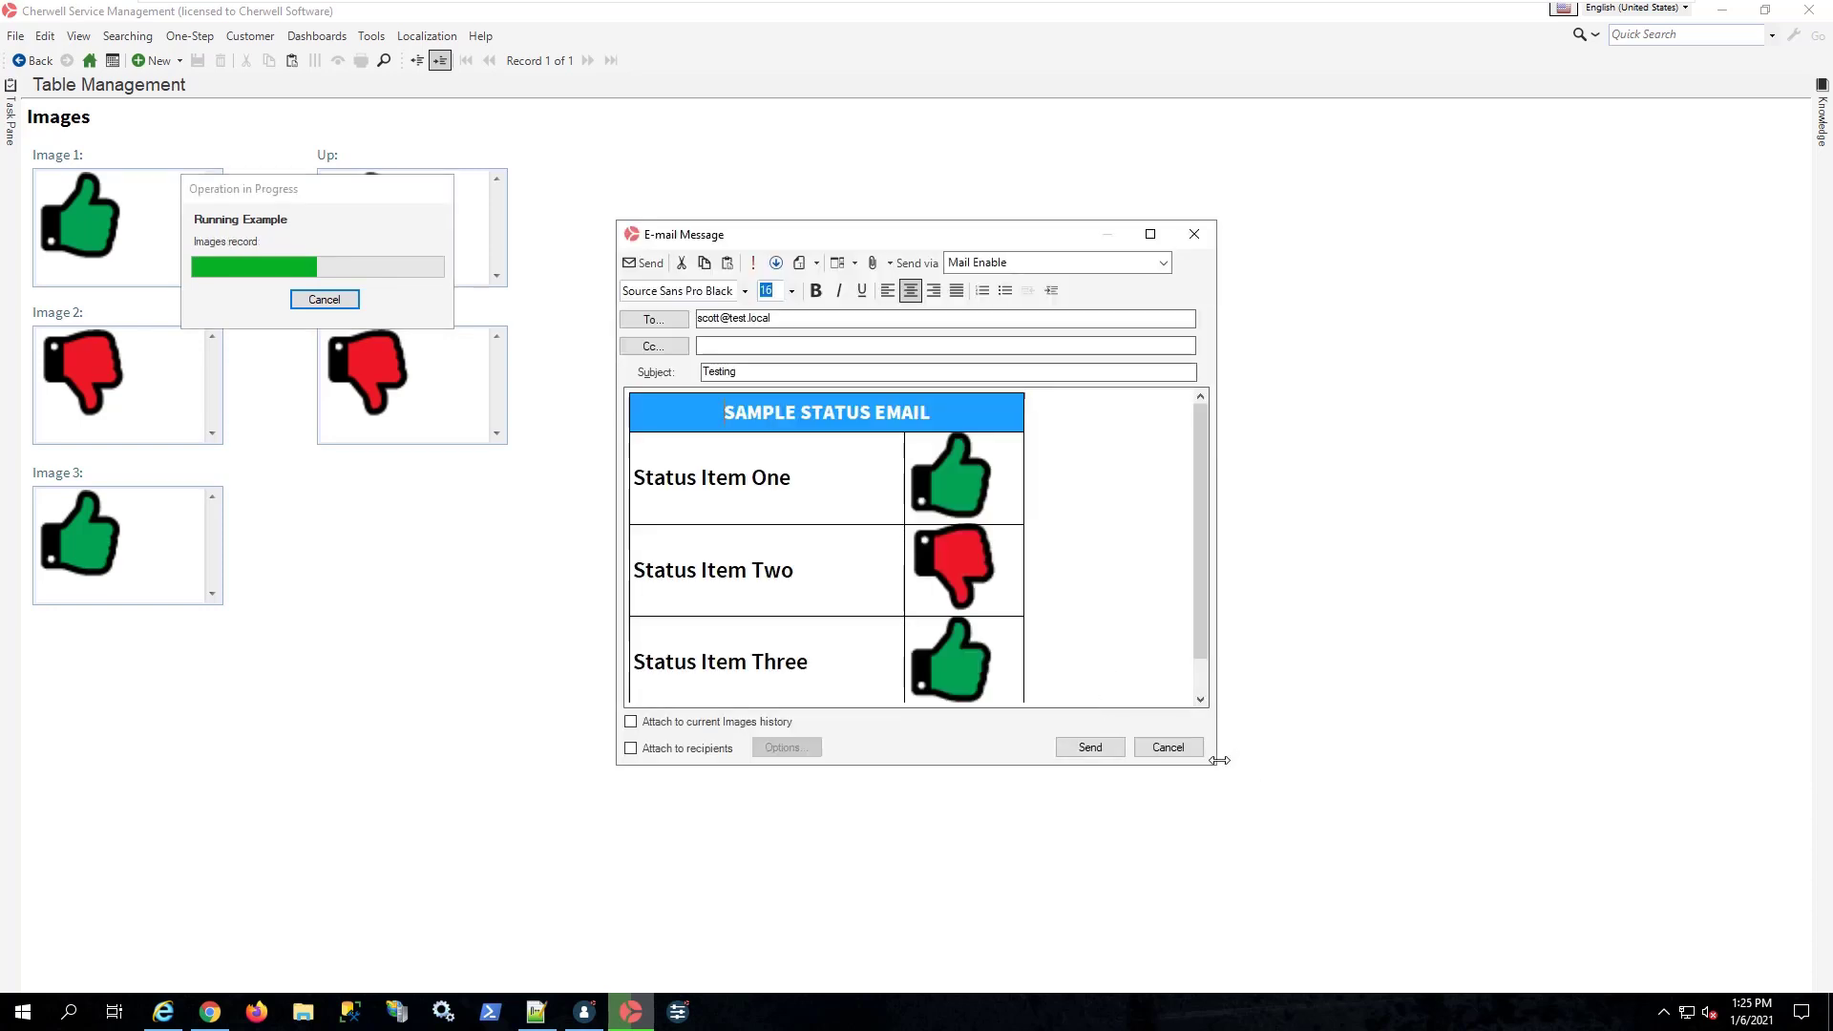
drag(1208, 771, 1256, 814)
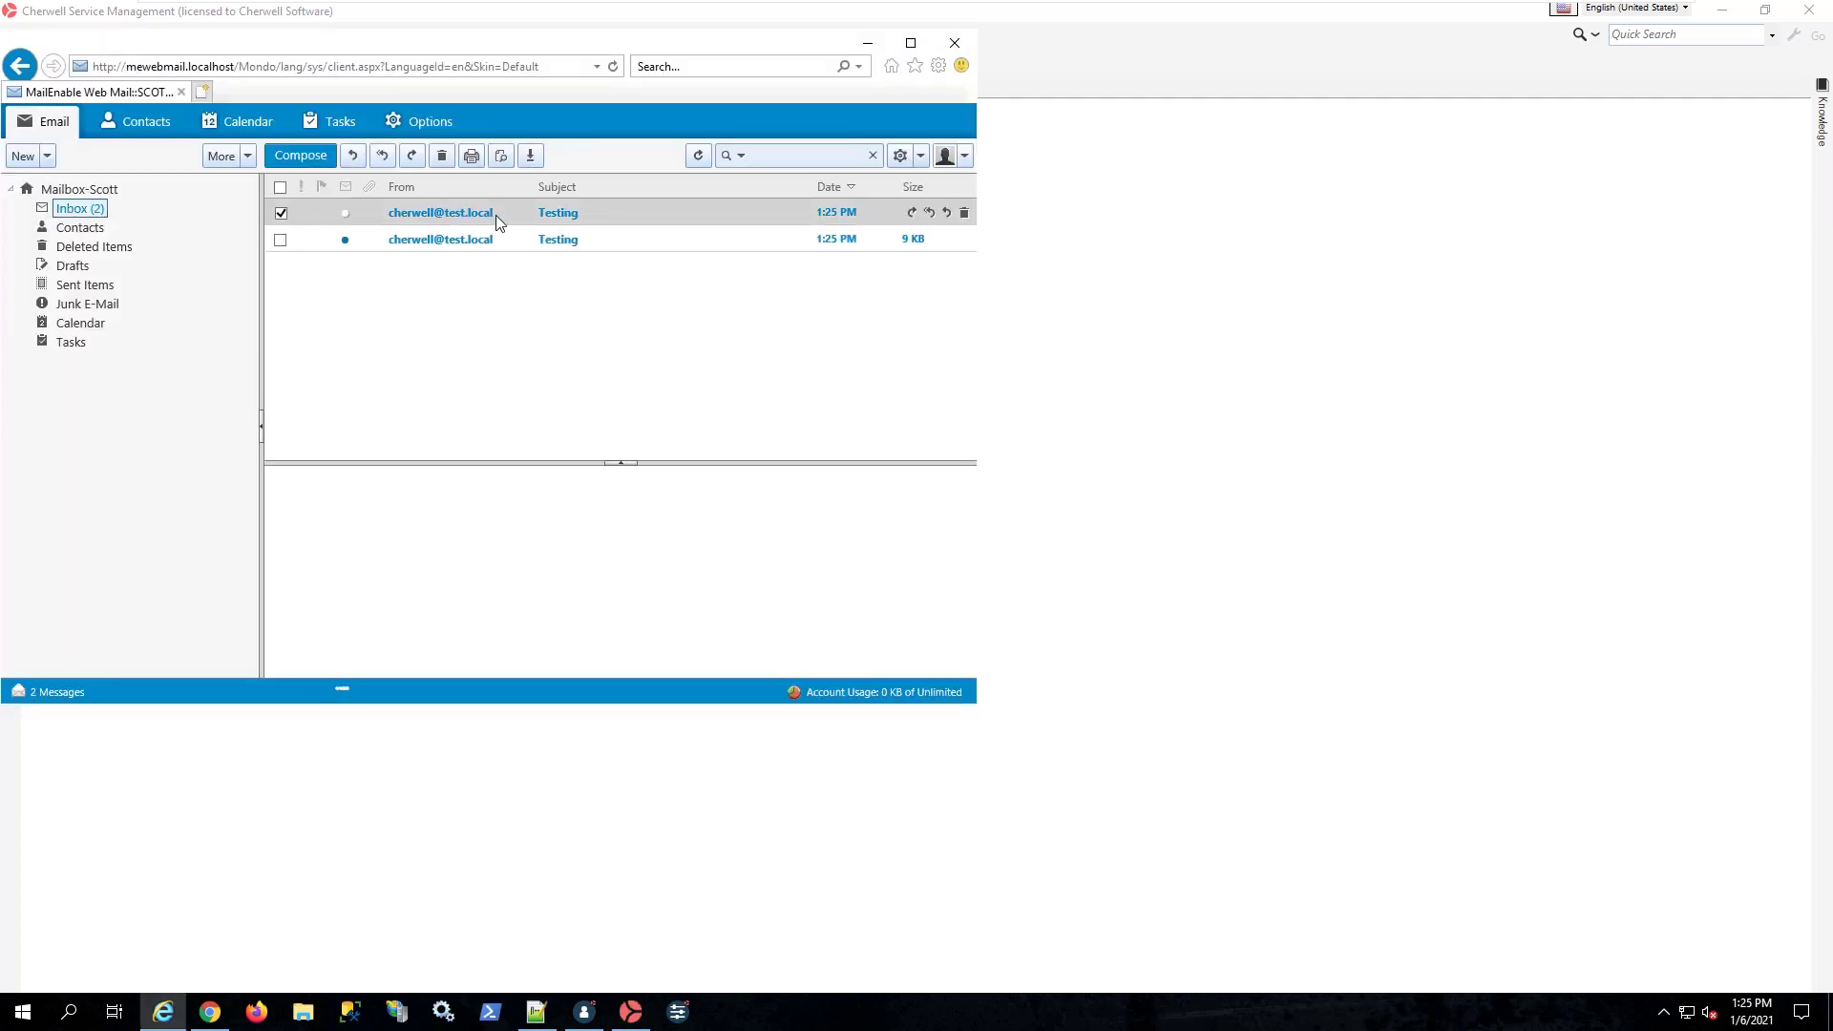
double_click(495, 215)
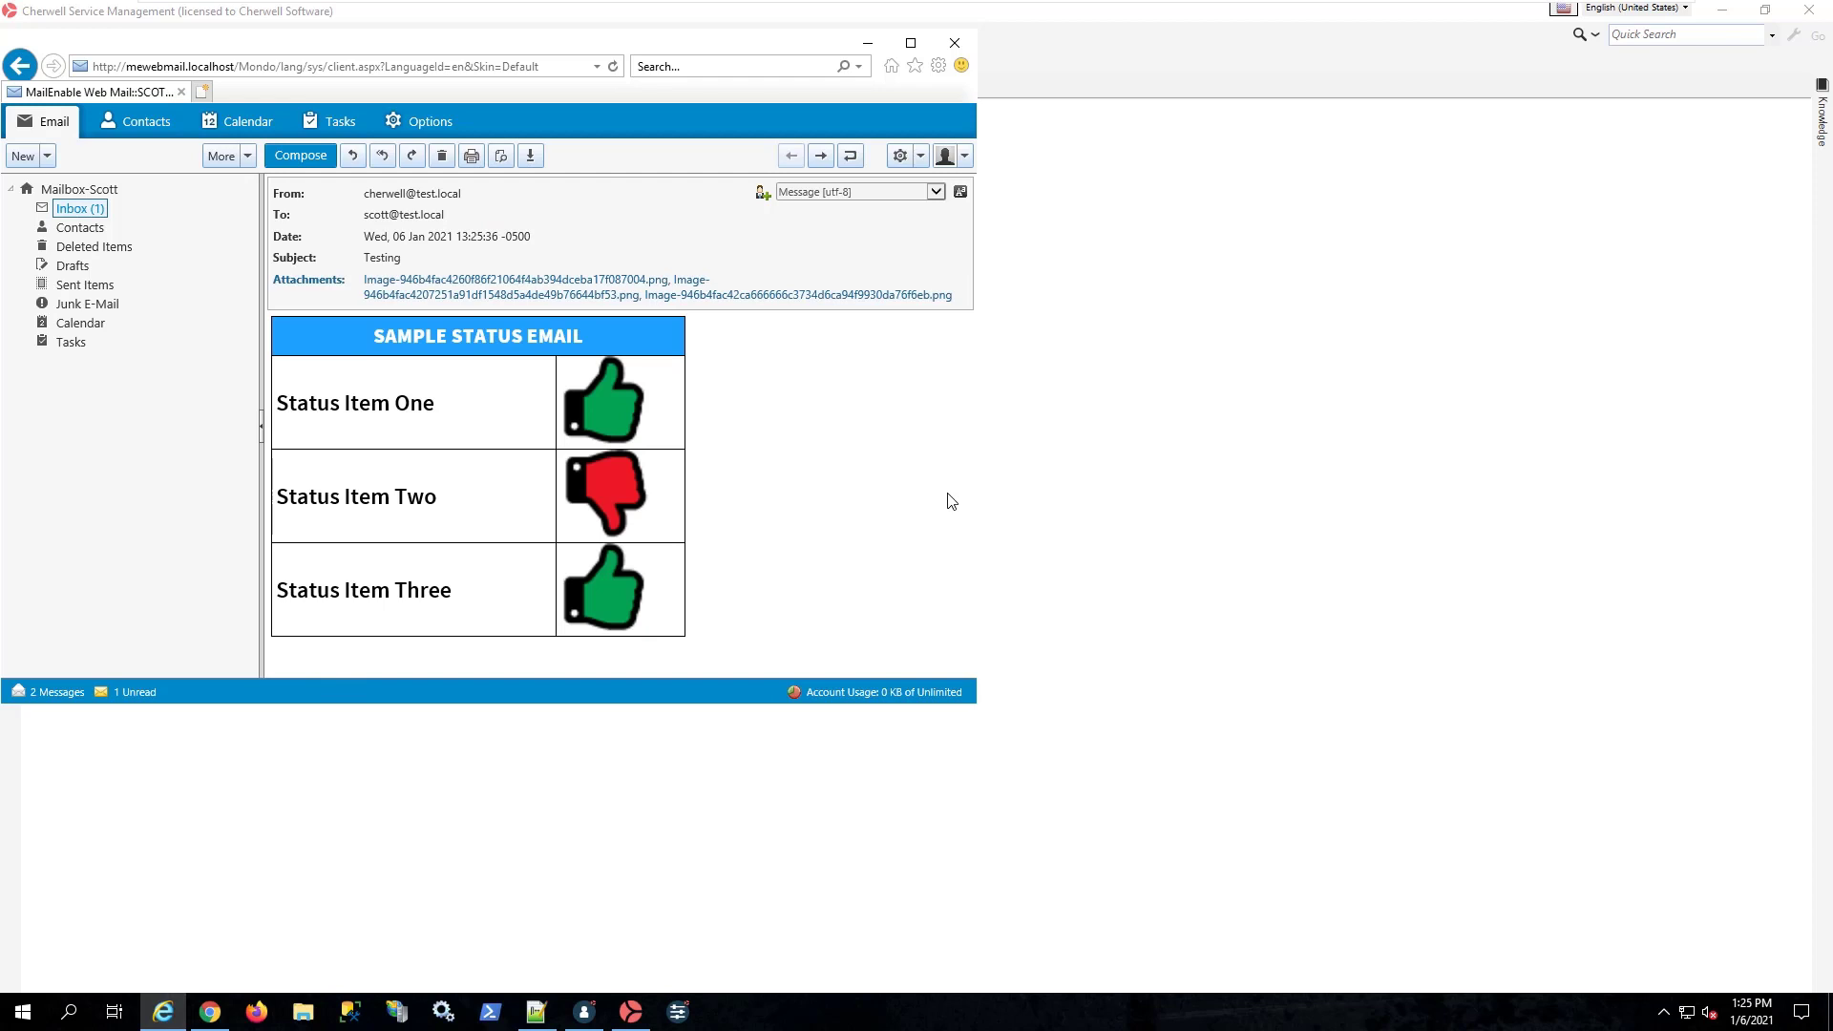